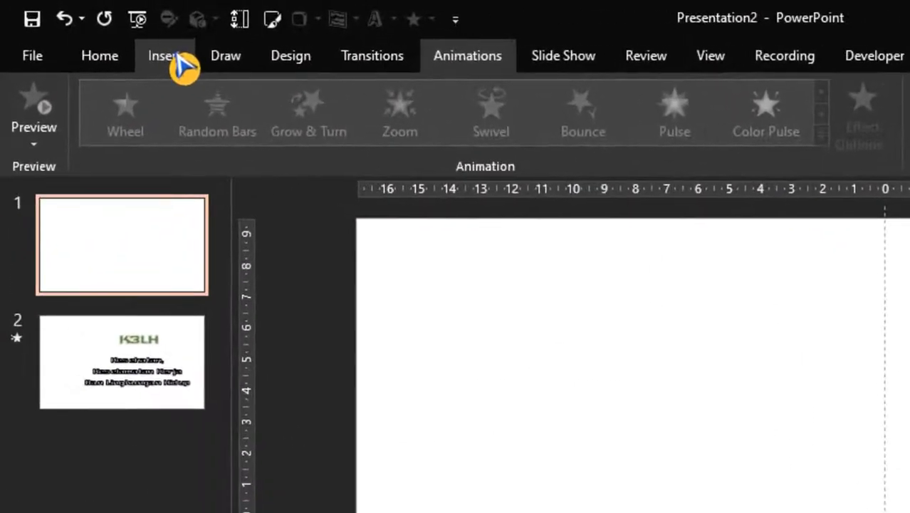
# Insert the photo industrial-1636370_1920 from this device and align it to the slide's left edge.
pyautogui.click(175, 58)
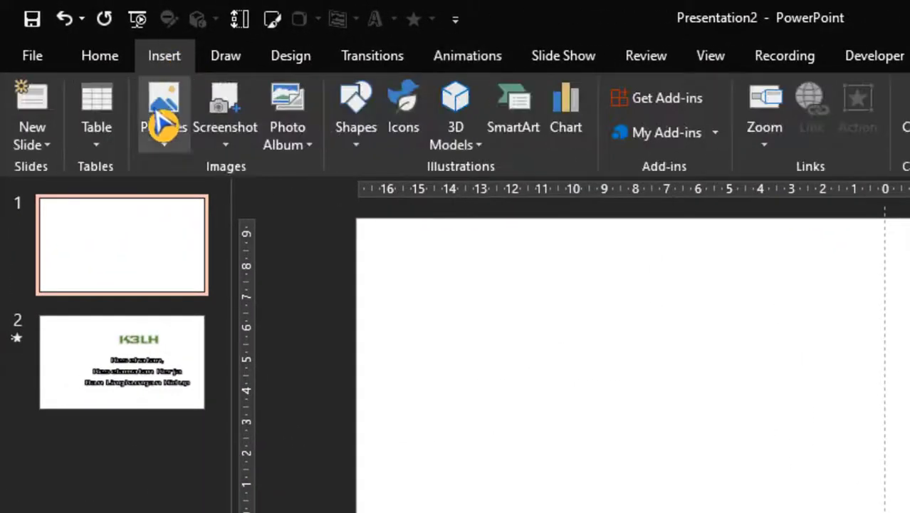
pyautogui.click(166, 145)
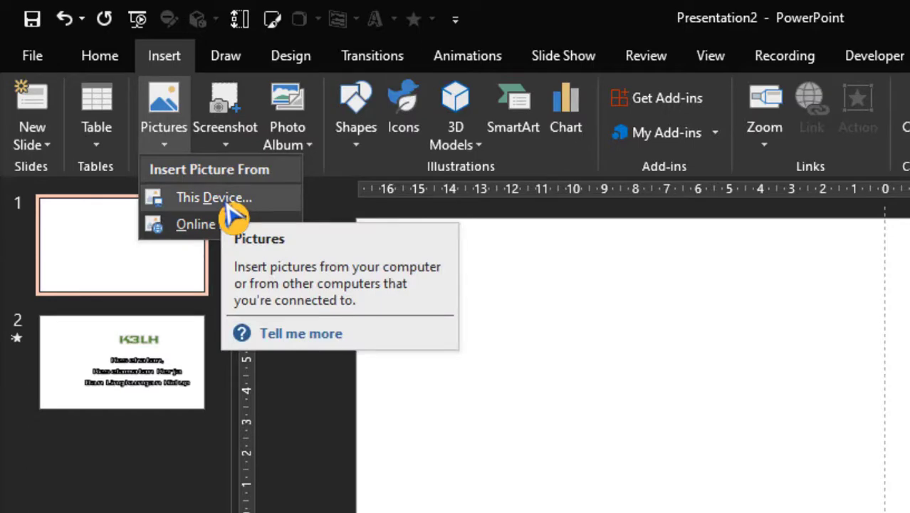
pyautogui.click(226, 200)
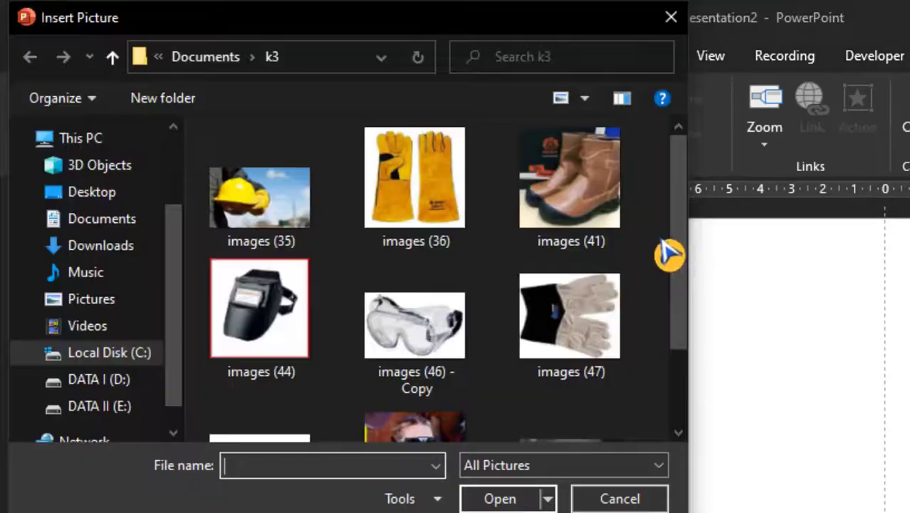
pyautogui.scroll(-1, 682, 333)
pyautogui.scroll(-1, 682, 334)
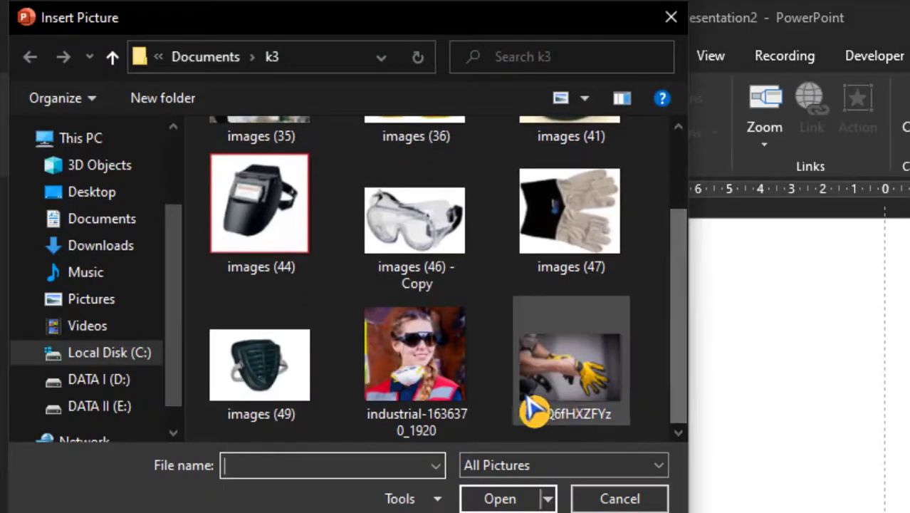
pyautogui.click(426, 368)
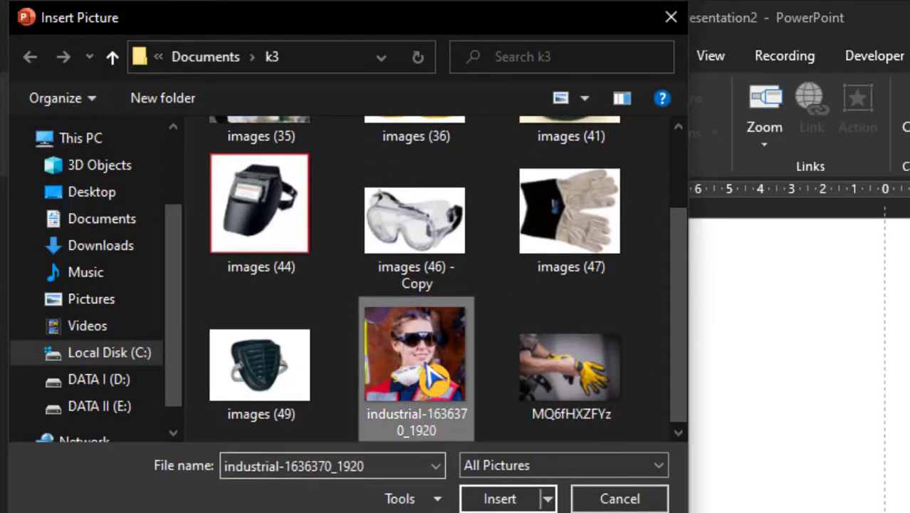
pyautogui.click(522, 499)
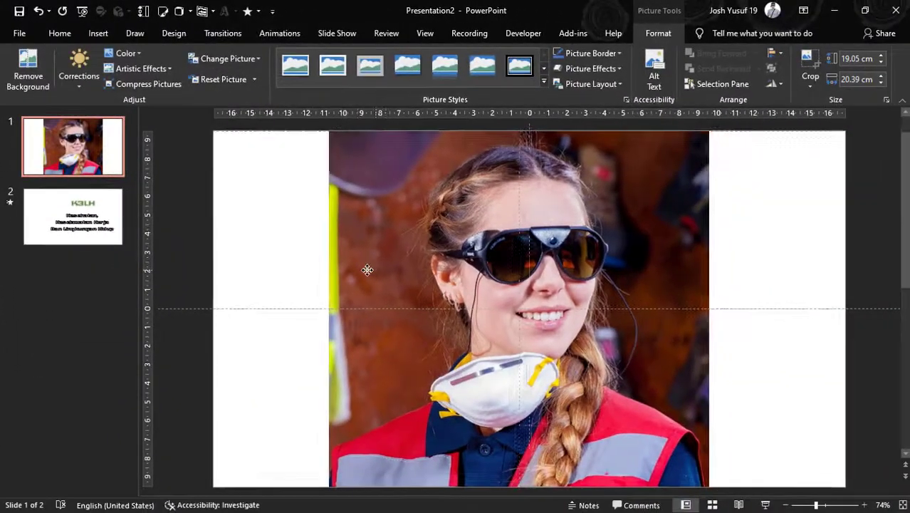
pyautogui.moveTo(367, 269); pyautogui.dragTo(258, 269)
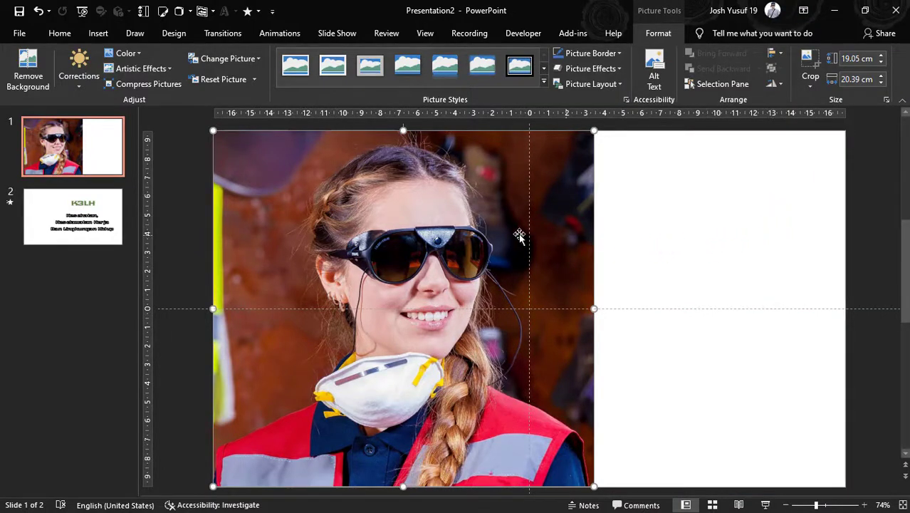
# Switch slide 1's background to a gradient fill and make the first stop grey.
pyautogui.rightClick(703, 245)
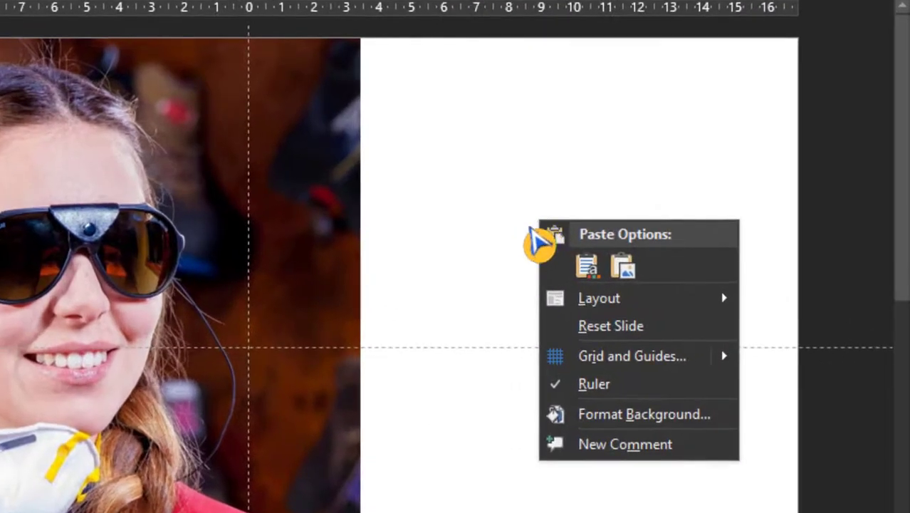
pyautogui.click(611, 424)
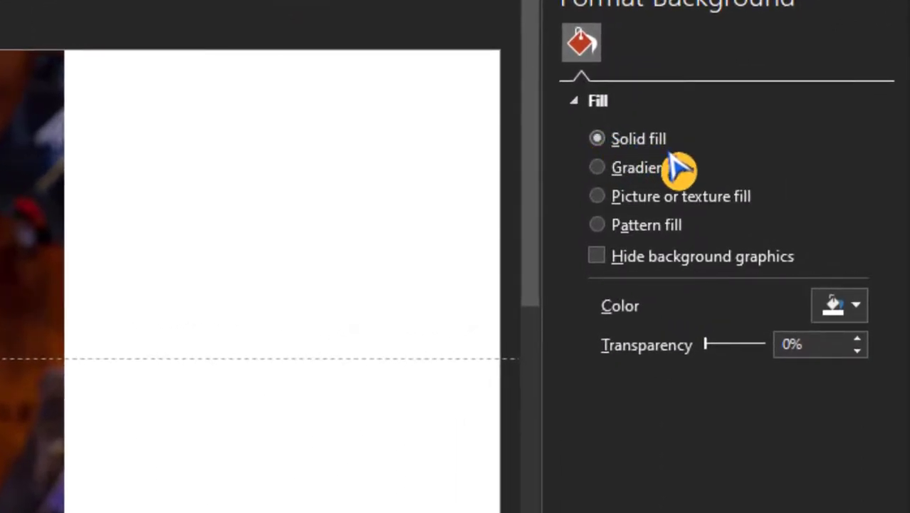
pyautogui.click(599, 171)
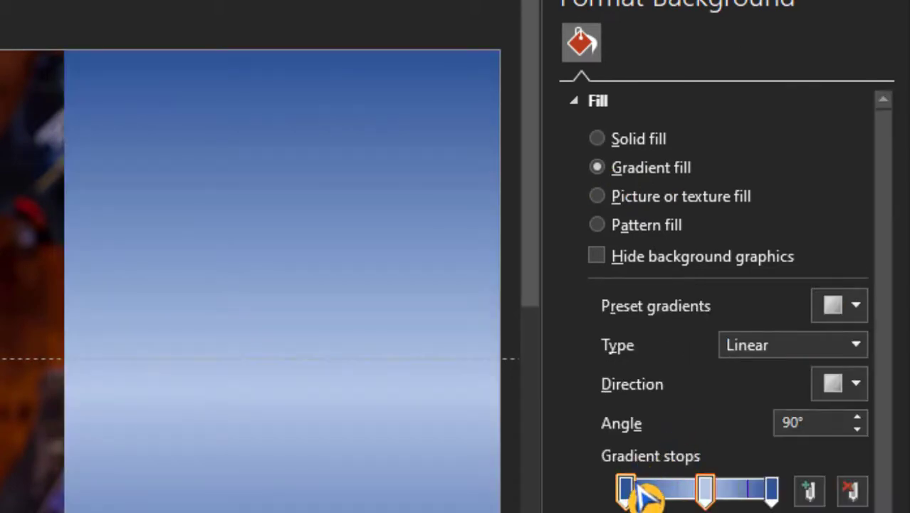
pyautogui.click(626, 490)
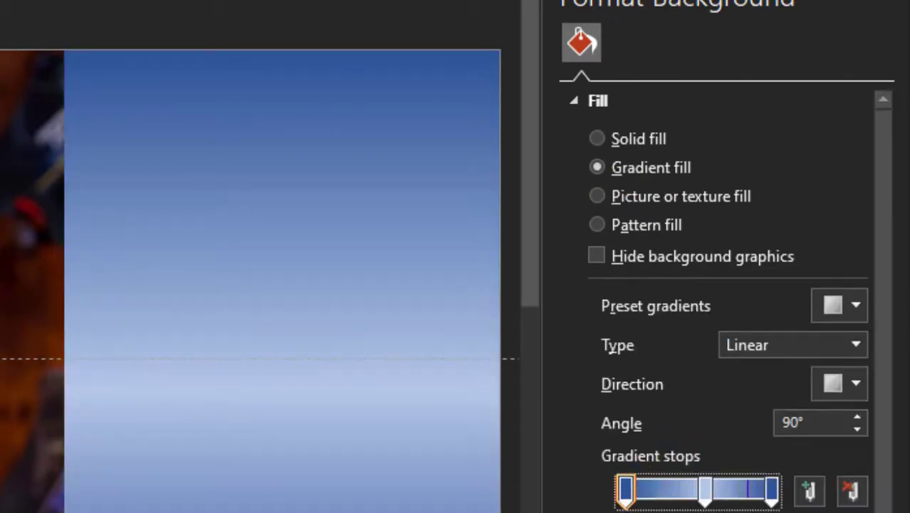
pyautogui.click(847, 509)
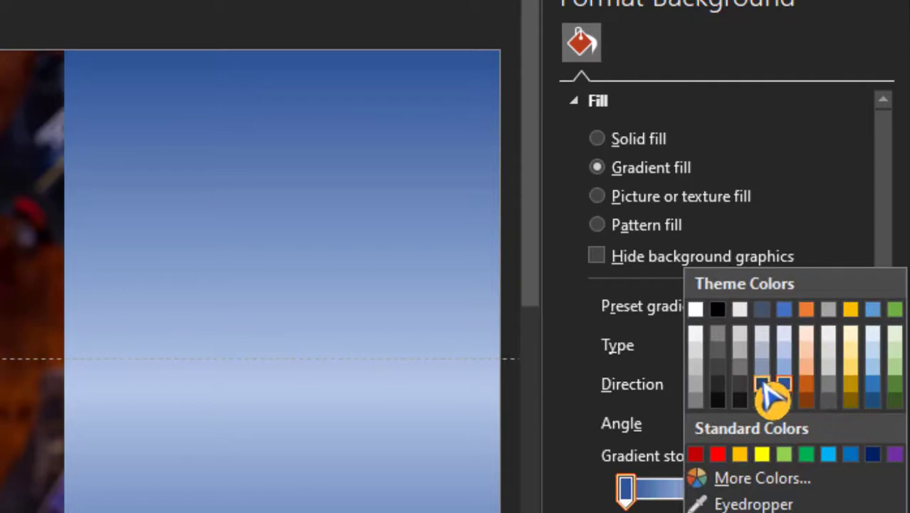
pyautogui.click(719, 333)
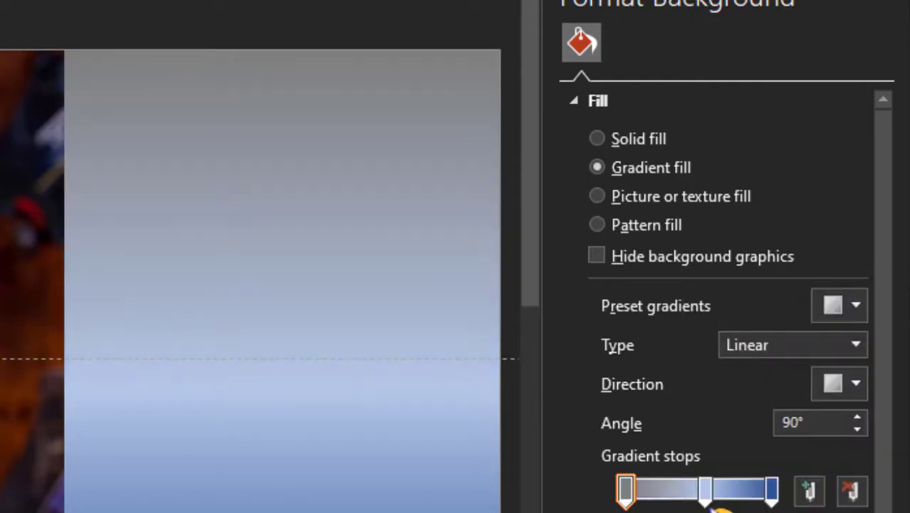
# Make the middle gradient stop orange and the last gradient stop grey.
pyautogui.click(707, 491)
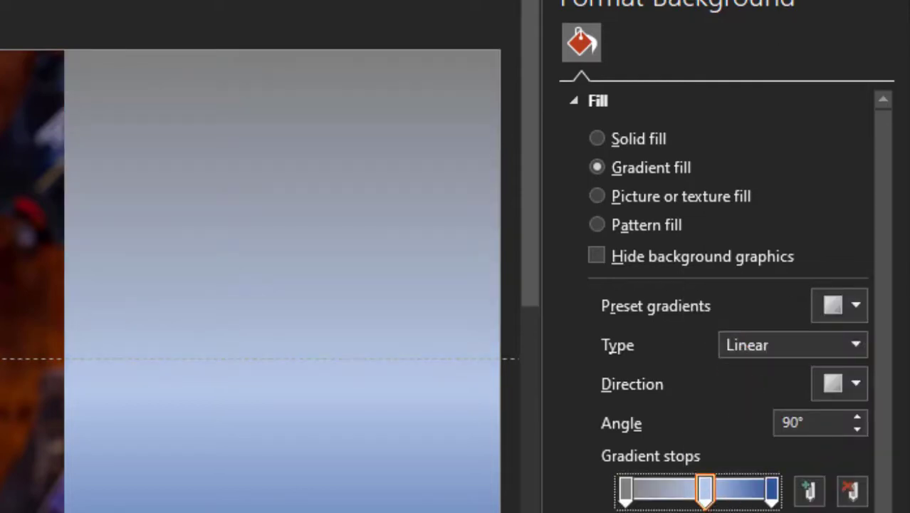
pyautogui.click(848, 509)
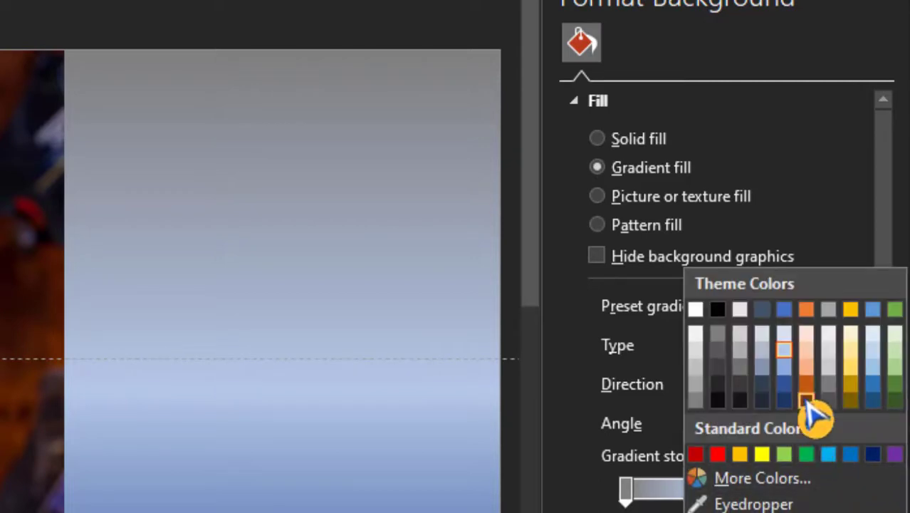
pyautogui.click(806, 406)
pyautogui.click(772, 488)
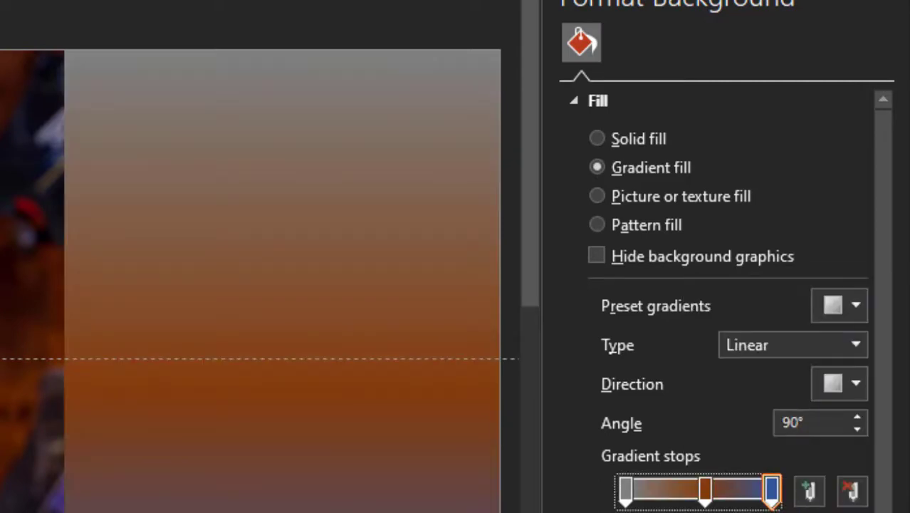
pyautogui.click(847, 509)
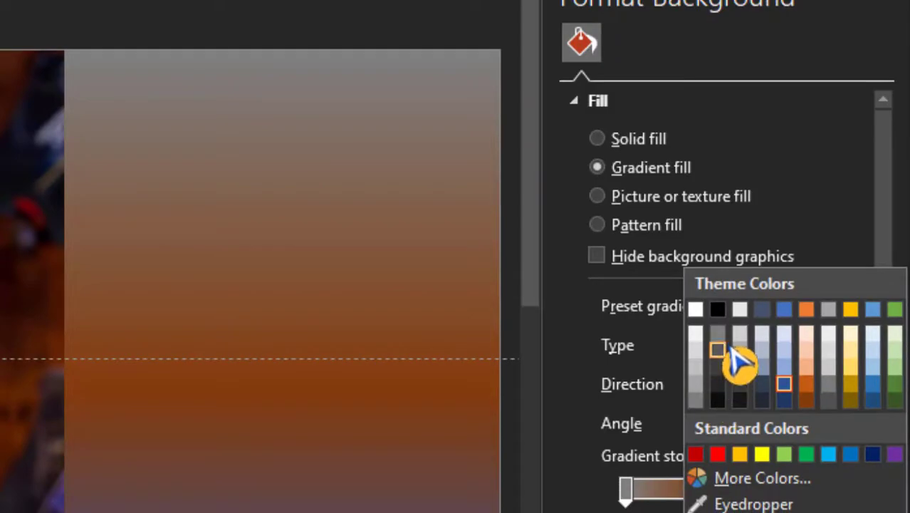
pyautogui.click(717, 335)
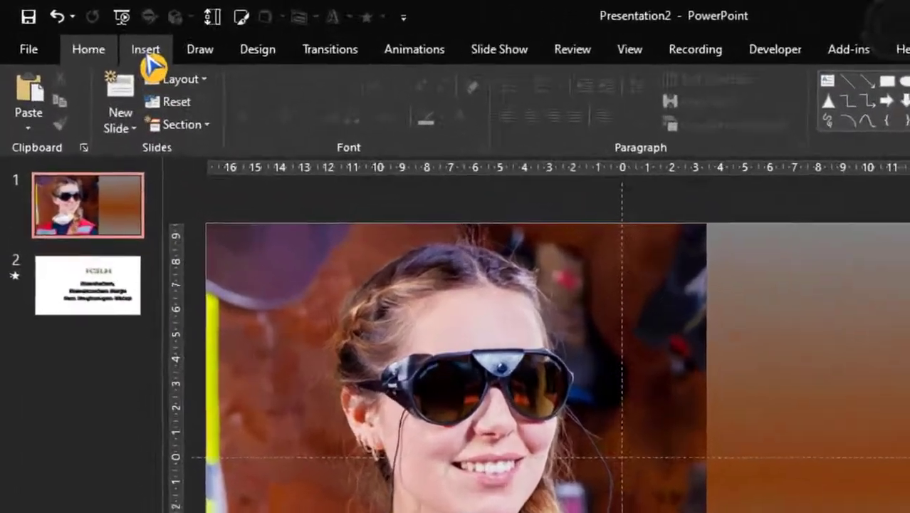
# Insert images (35), images (41) and MQ6fHXZFYz from the k3 folder together.
pyautogui.click(98, 33)
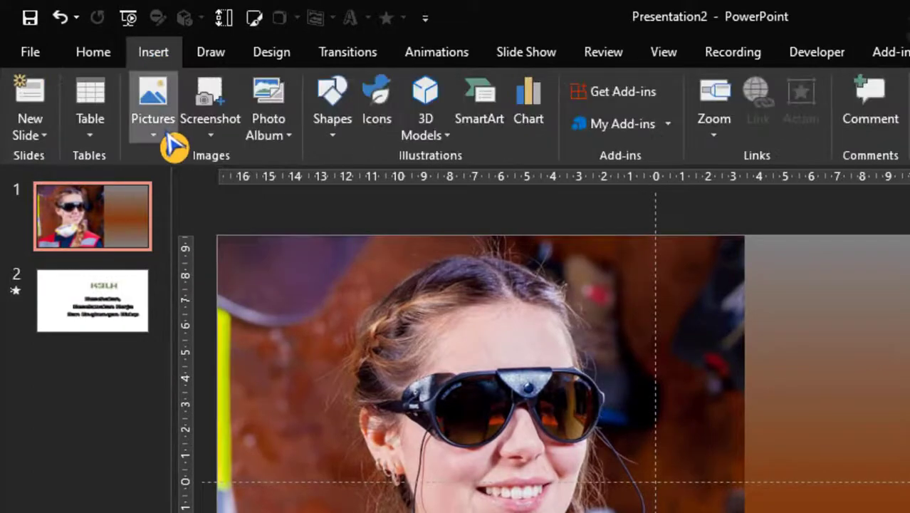
pyautogui.click(166, 136)
pyautogui.click(200, 186)
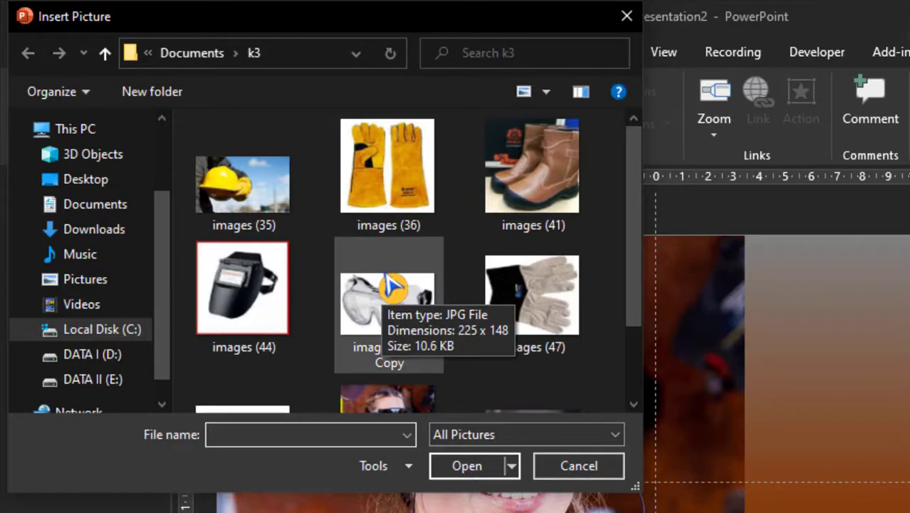
pyautogui.click(238, 194)
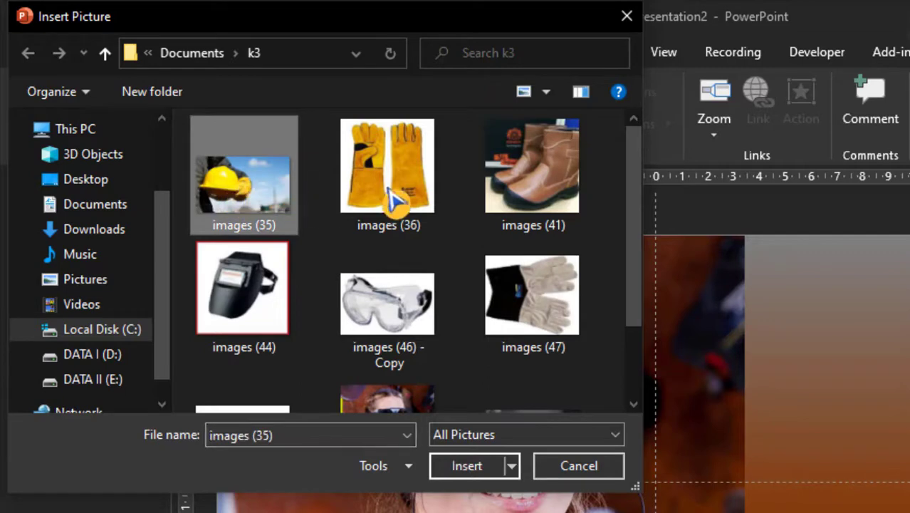
pyautogui.keyDown('ctrl'); pyautogui.click(555, 205); pyautogui.keyUp('ctrl')
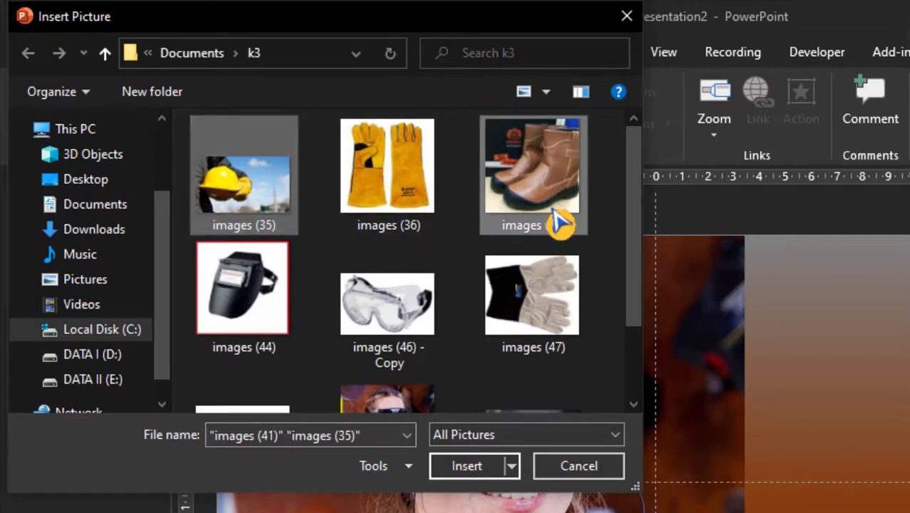
pyautogui.moveTo(641, 227); pyautogui.dragTo(627, 309)
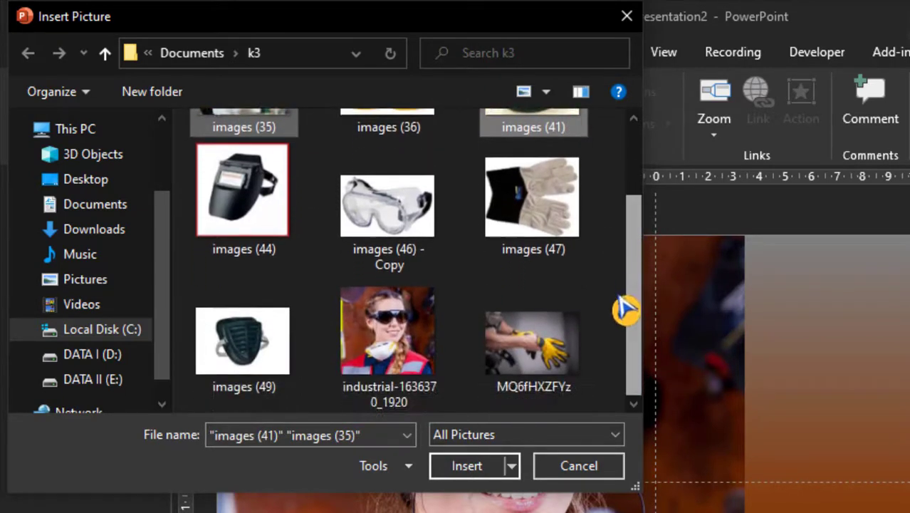
pyautogui.keyDown('ctrl'); pyautogui.click(527, 364); pyautogui.keyUp('ctrl')
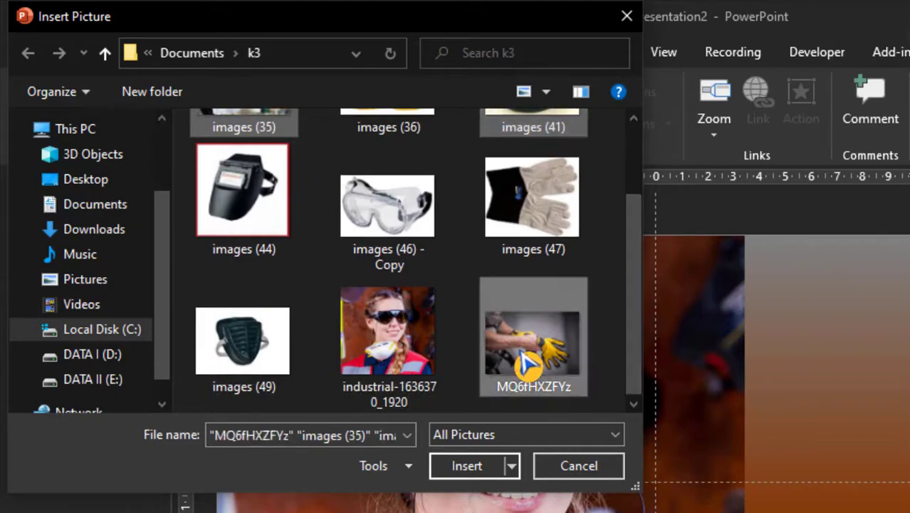
pyautogui.click(477, 466)
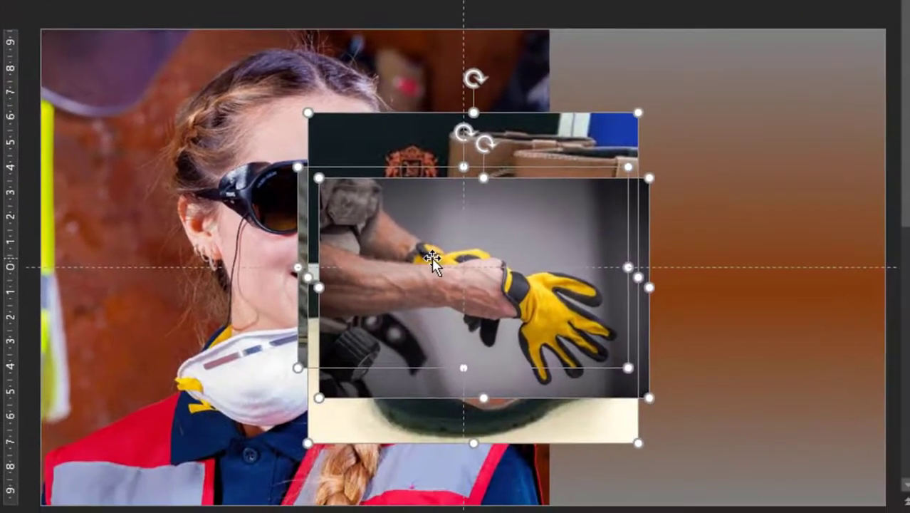
# Spread out the stacked photos and shrink the boots photo into the lower right corner.
pyautogui.moveTo(432, 257); pyautogui.dragTo(609, 211)
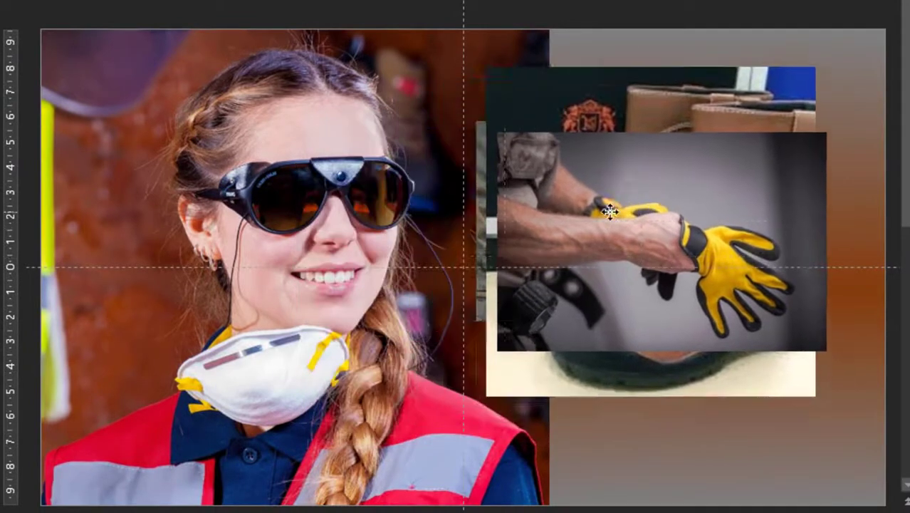
pyautogui.click(697, 17)
pyautogui.moveTo(676, 196); pyautogui.dragTo(594, 69)
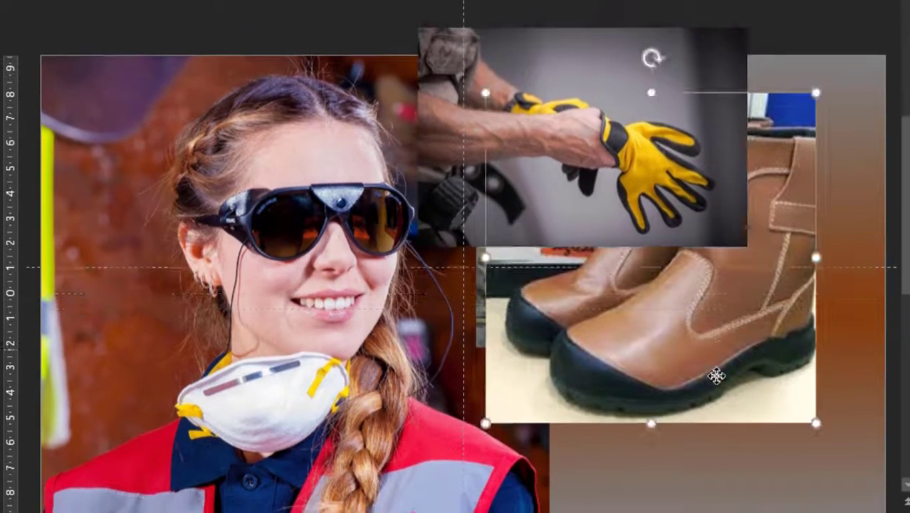
pyautogui.moveTo(715, 376)
pyautogui.mouseDown()
pyautogui.moveTo(776, 429)
pyautogui.moveTo(780, 411)
pyautogui.mouseUp()
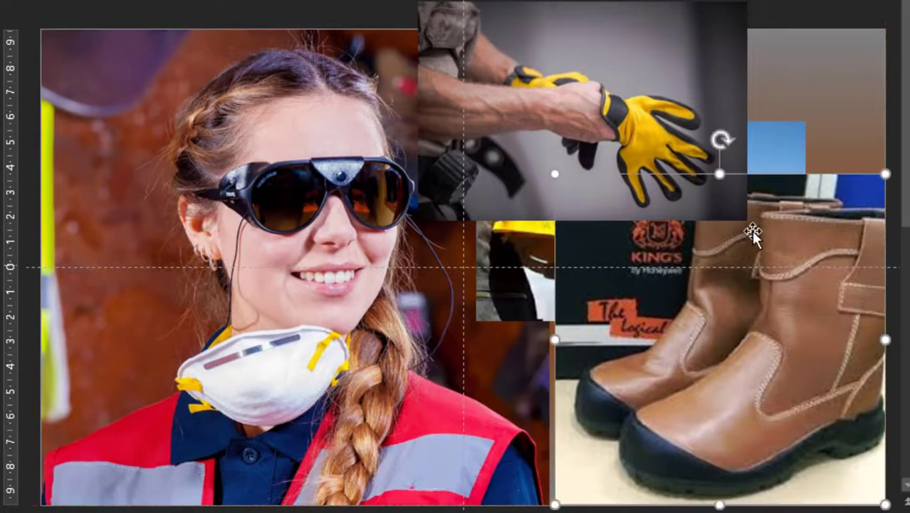
pyautogui.moveTo(721, 174)
pyautogui.mouseDown()
pyautogui.moveTo(690, 284)
pyautogui.moveTo(711, 305)
pyautogui.moveTo(712, 327)
pyautogui.mouseUp()
pyautogui.moveTo(555, 416); pyautogui.dragTo(650, 416)
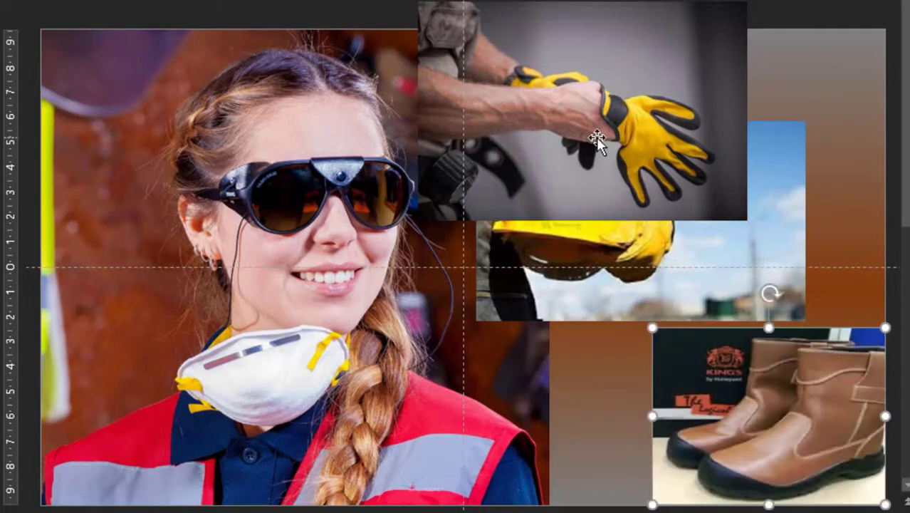
# Move the gloves photo toward the middle and resize the hard-hat photo at the top right.
pyautogui.moveTo(597, 138); pyautogui.dragTo(581, 368)
pyautogui.moveTo(720, 186)
pyautogui.mouseDown()
pyautogui.moveTo(818, 78)
pyautogui.moveTo(798, 105)
pyautogui.mouseUp()
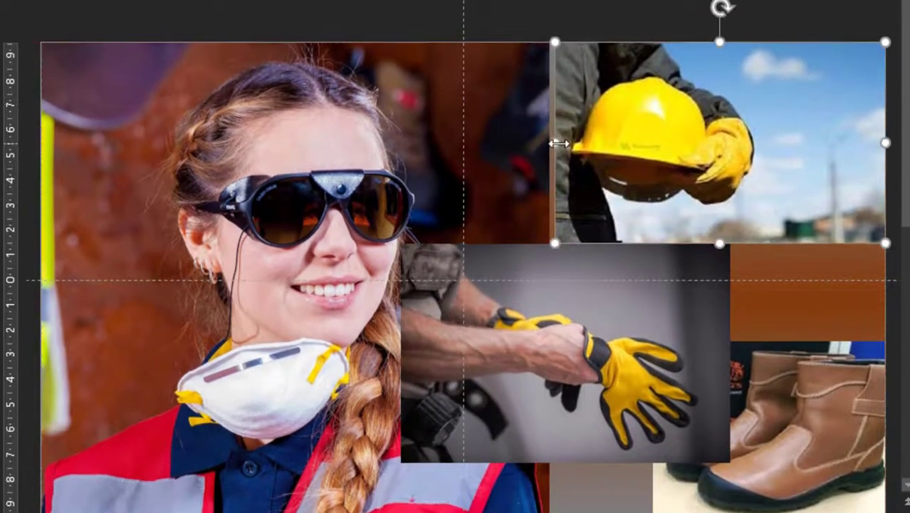
pyautogui.moveTo(552, 142); pyautogui.dragTo(659, 141)
pyautogui.moveTo(773, 244); pyautogui.dragTo(772, 174)
# Trim the boots photo and fit the gloves below the hard hat, aligning their left edges.
pyautogui.click(768, 327)
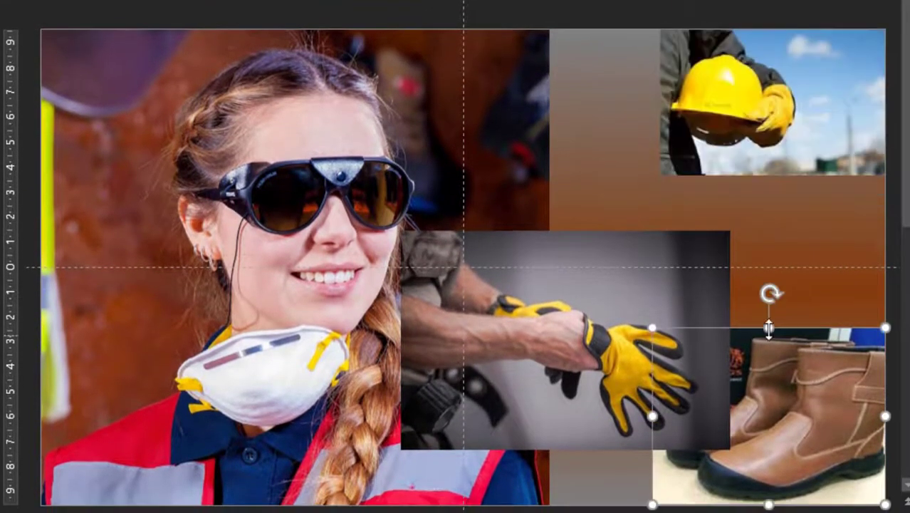
pyautogui.moveTo(771, 328); pyautogui.dragTo(772, 346)
pyautogui.moveTo(559, 288); pyautogui.dragTo(601, 214)
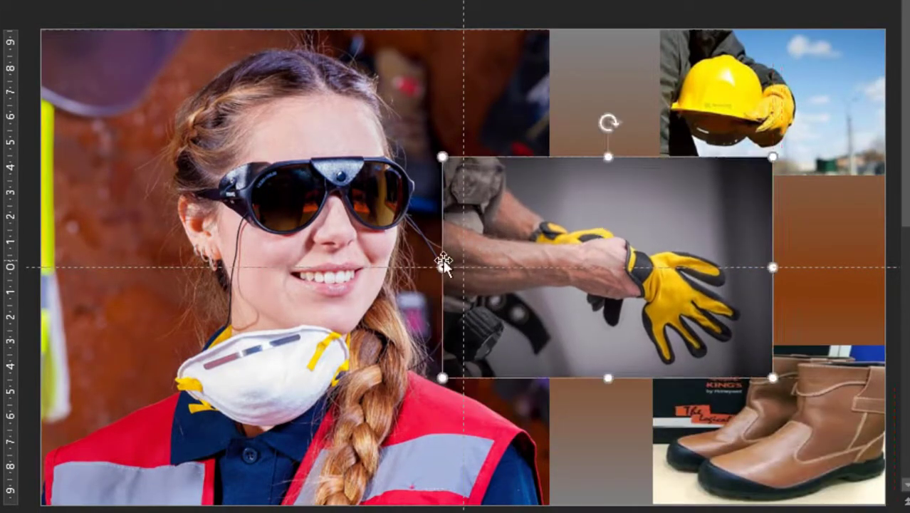
pyautogui.moveTo(443, 266); pyautogui.dragTo(560, 267)
pyautogui.moveTo(668, 155); pyautogui.dragTo(664, 205)
pyautogui.moveTo(613, 283)
pyautogui.mouseDown()
pyautogui.moveTo(707, 252)
pyautogui.moveTo(653, 265)
pyautogui.mouseUp()
pyautogui.scroll(1, 653, 265)
pyautogui.moveTo(660, 115); pyautogui.dragTo(653, 115)
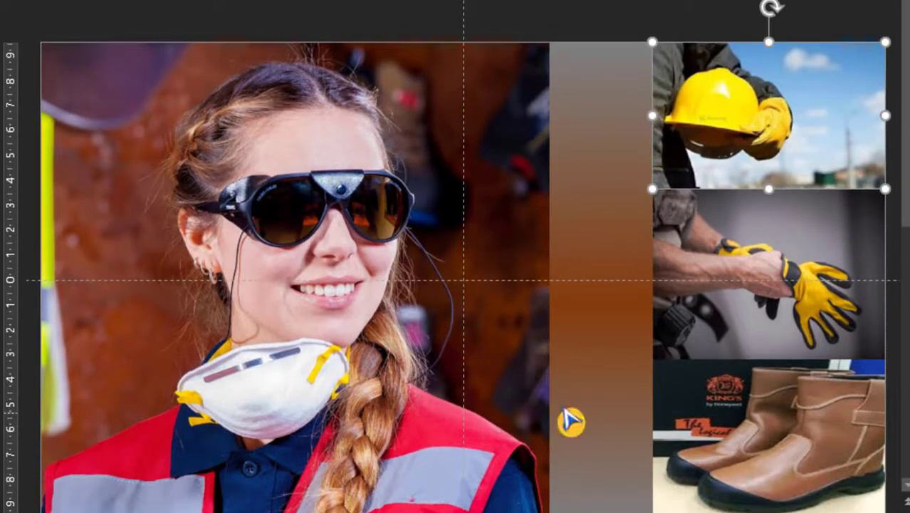
pyautogui.press('Return')
# Select the hard-hat and gloves photos together.
pyautogui.scroll(-1, 593, 387)
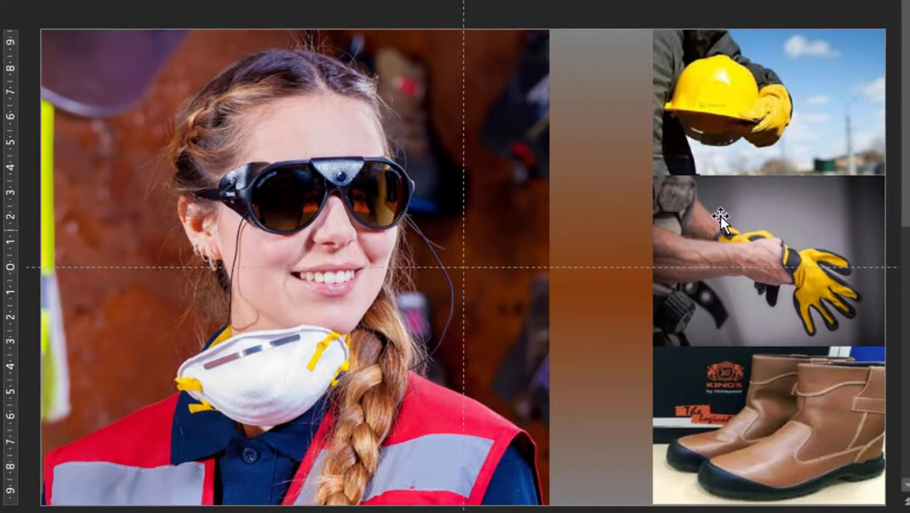
pyautogui.click(774, 135)
pyautogui.scroll(1, 774, 135)
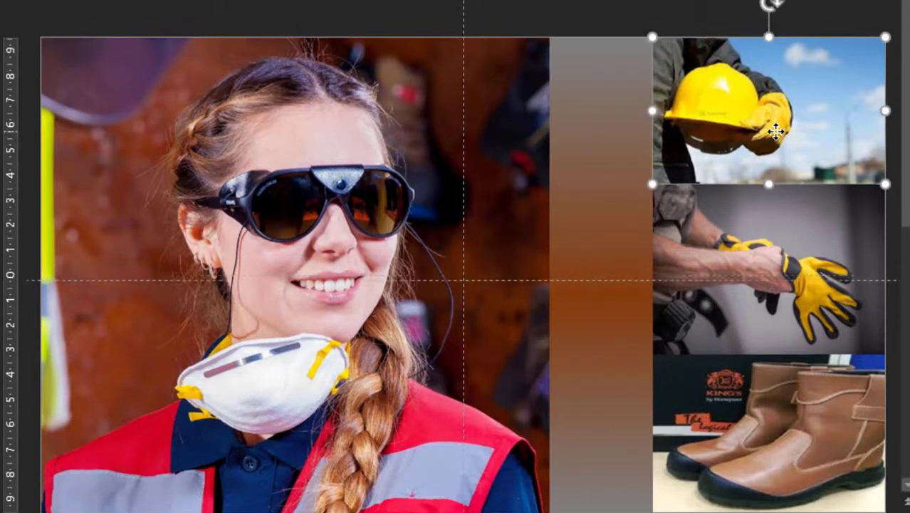
pyautogui.keyDown('shift'); pyautogui.click(816, 270); pyautogui.keyUp('shift')
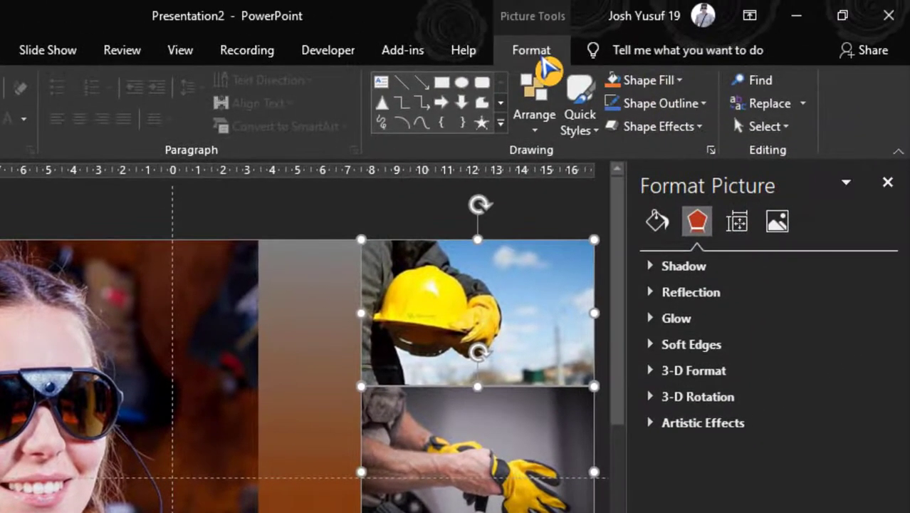
# Group the hat, gloves and boots photos and place a copy of the column beside it.
pyautogui.click(542, 63)
pyautogui.click(727, 112)
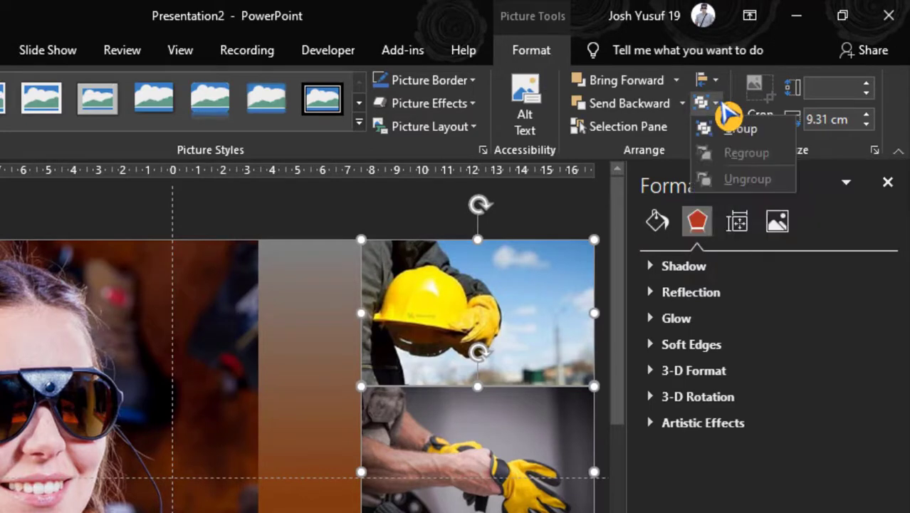
pyautogui.click(746, 131)
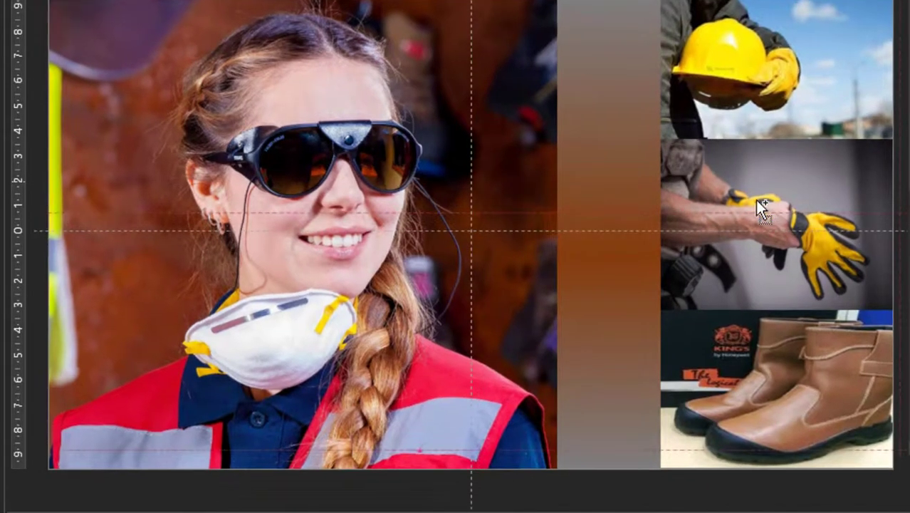
pyautogui.moveTo(755, 199); pyautogui.dragTo(510, 177)
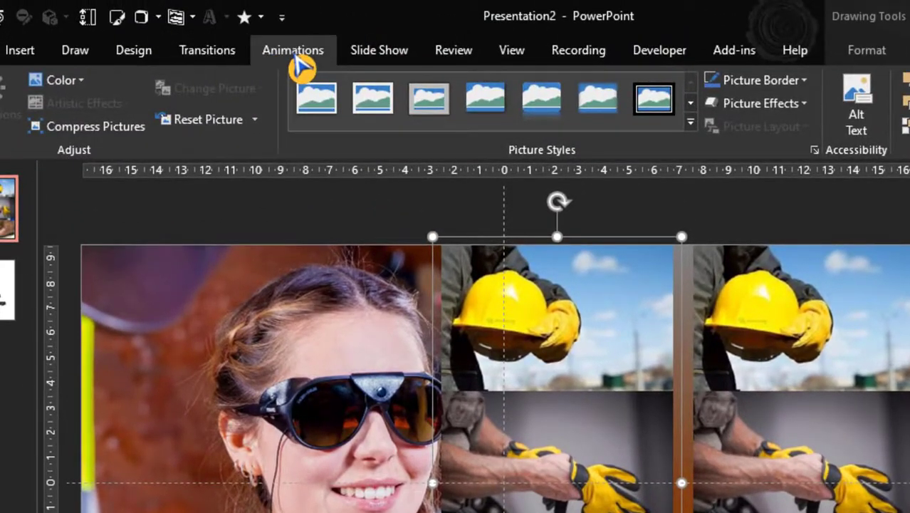
# Give the photo column a Fly In entrance from the top.
pyautogui.click(294, 60)
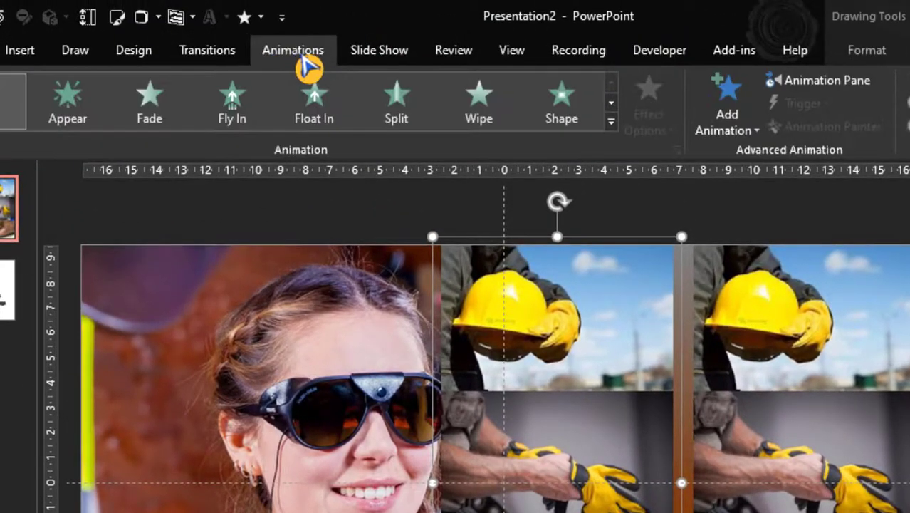
pyautogui.click(242, 113)
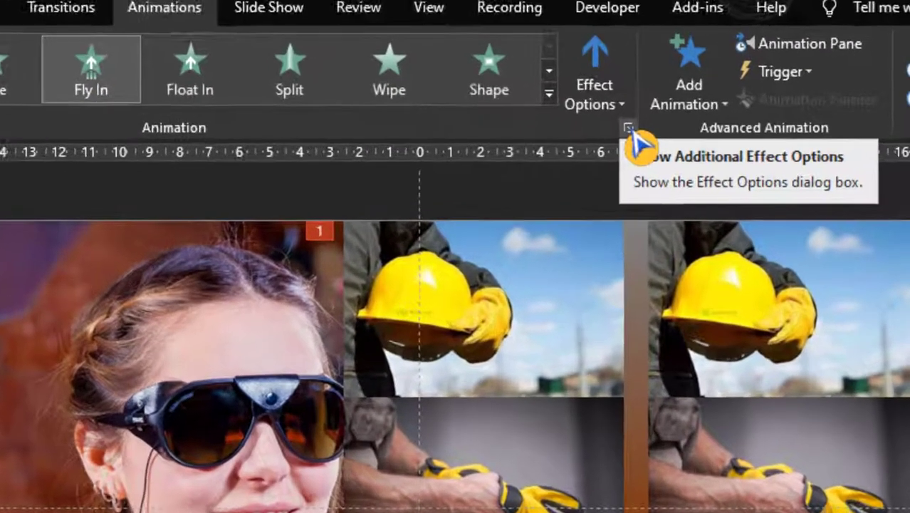
pyautogui.click(677, 151)
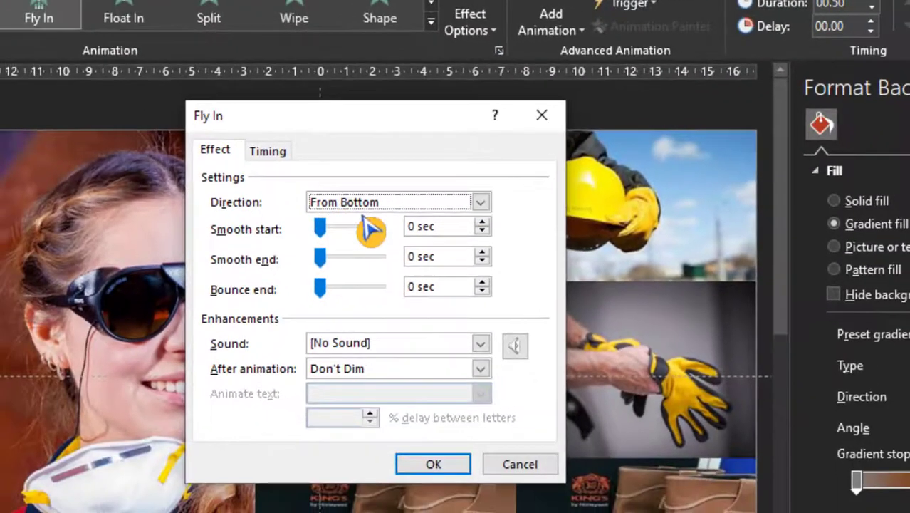
pyautogui.click(482, 204)
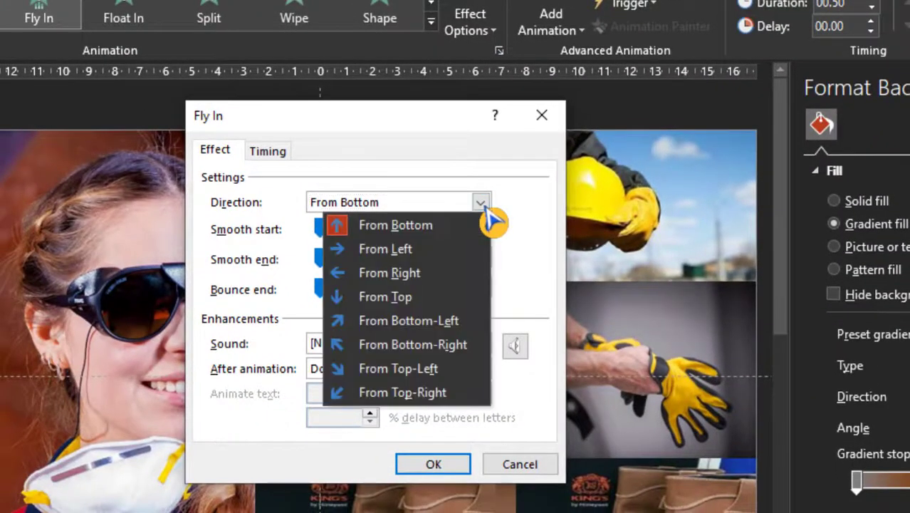
pyautogui.click(393, 299)
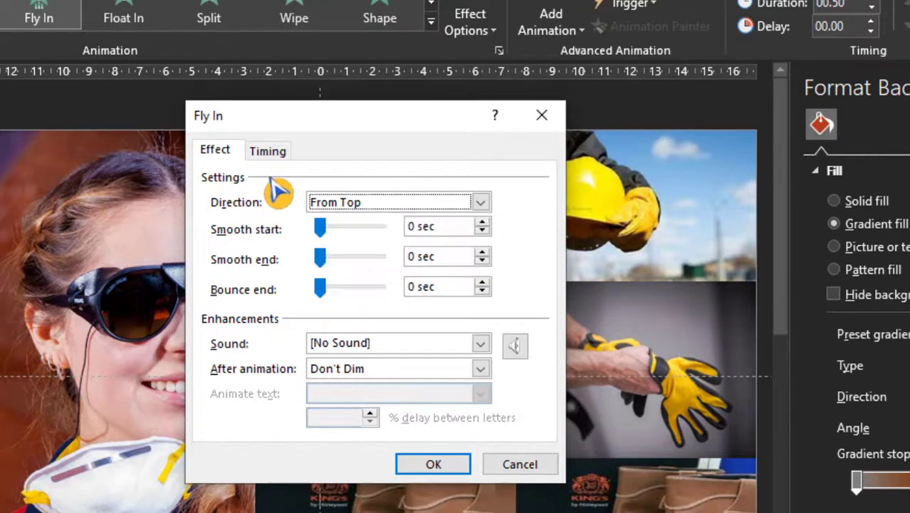
# Set the Fly In to start With Previous, last 5 seconds, and repeat until end of slide.
pyautogui.click(271, 152)
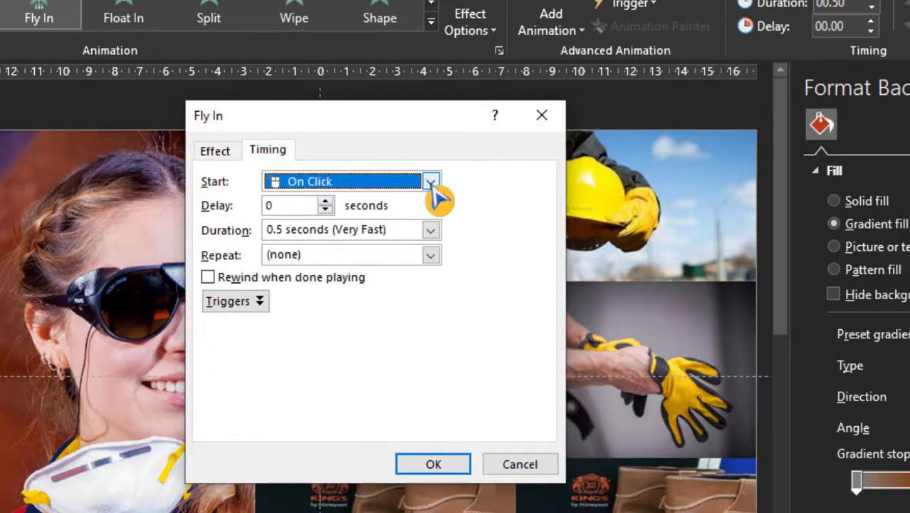
pyautogui.click(430, 183)
pyautogui.click(370, 221)
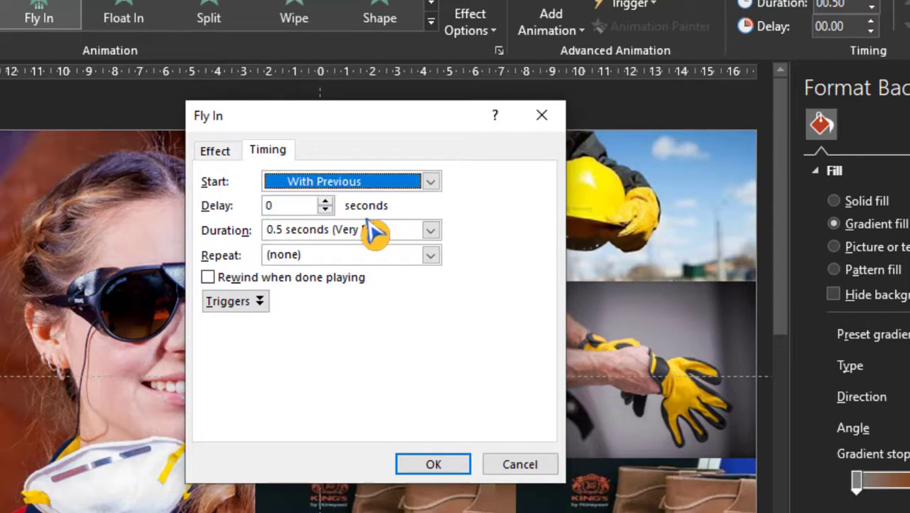
pyautogui.click(430, 232)
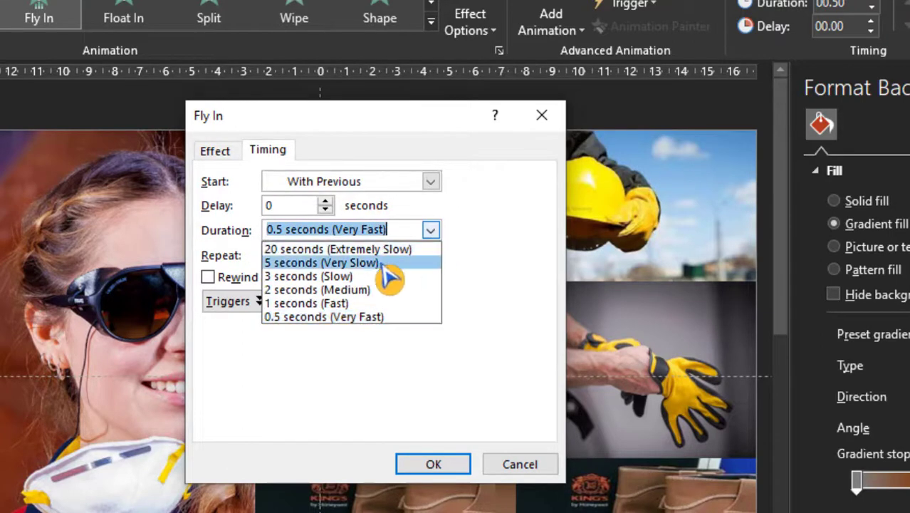
pyautogui.click(369, 266)
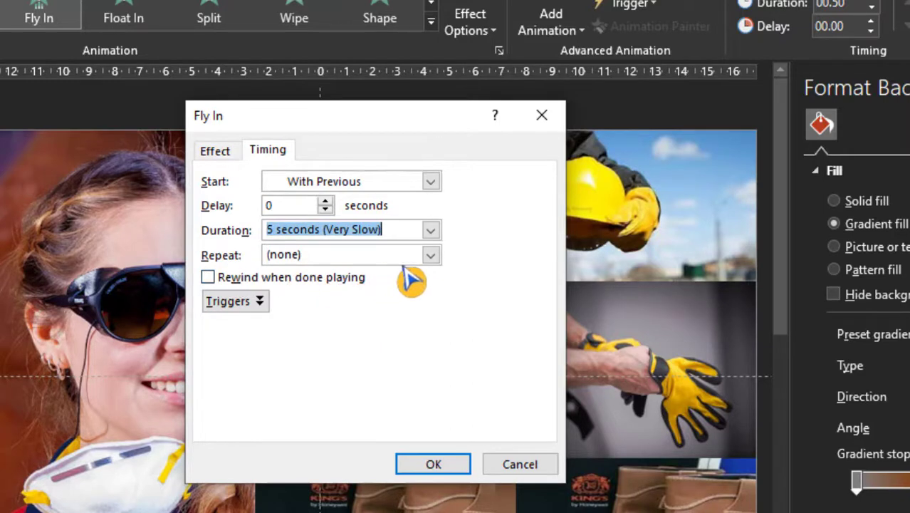
pyautogui.click(431, 255)
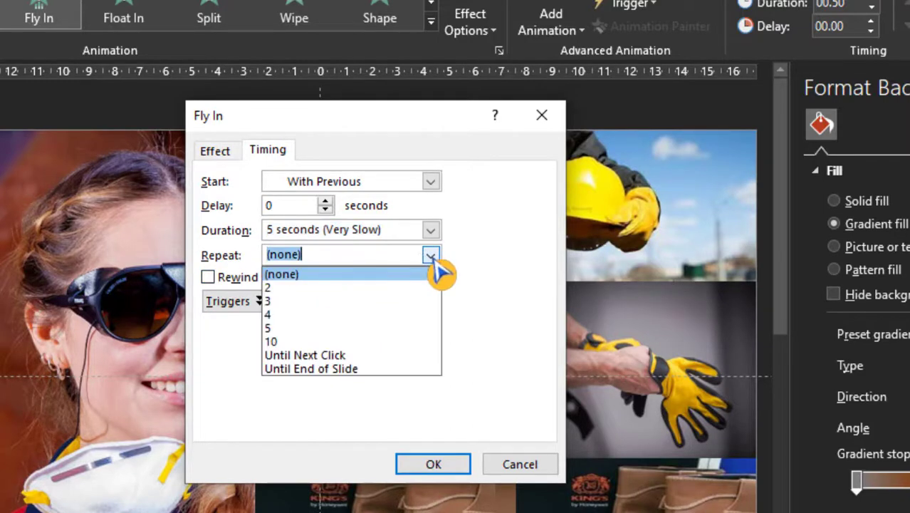
pyautogui.click(362, 368)
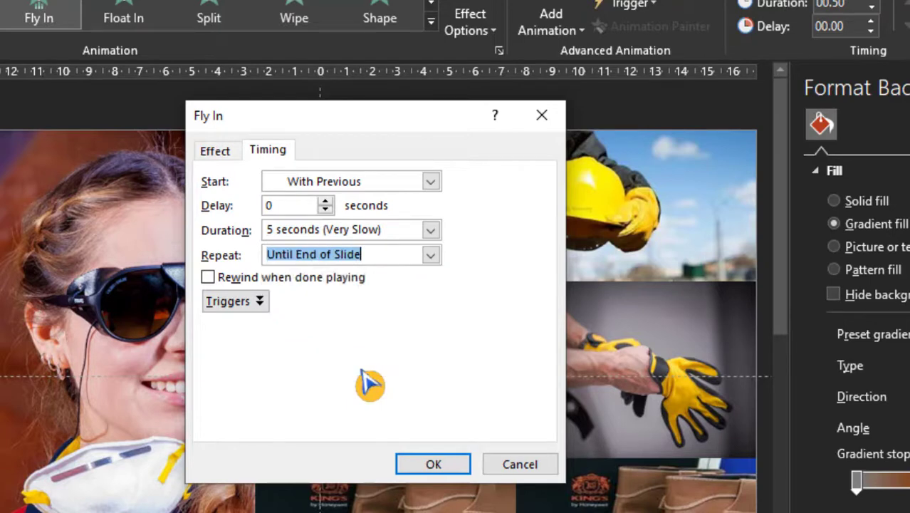
pyautogui.click(433, 466)
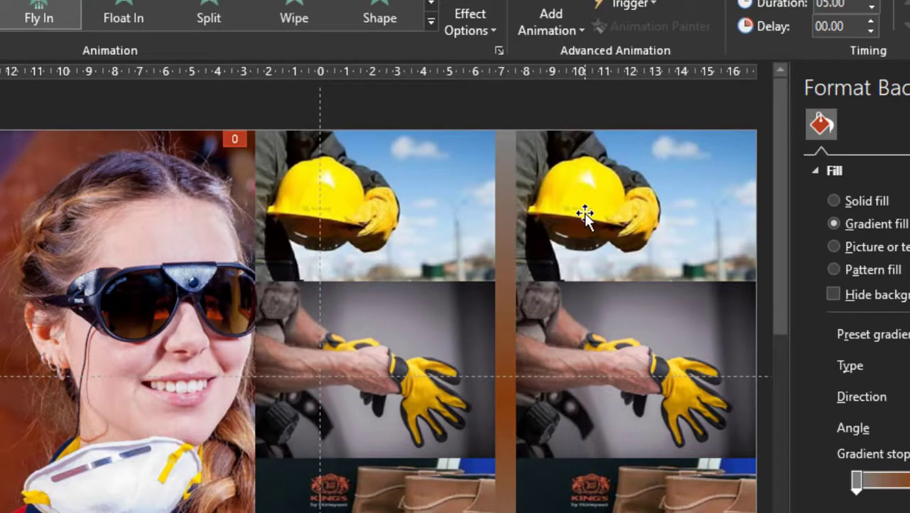
pyautogui.click(584, 212)
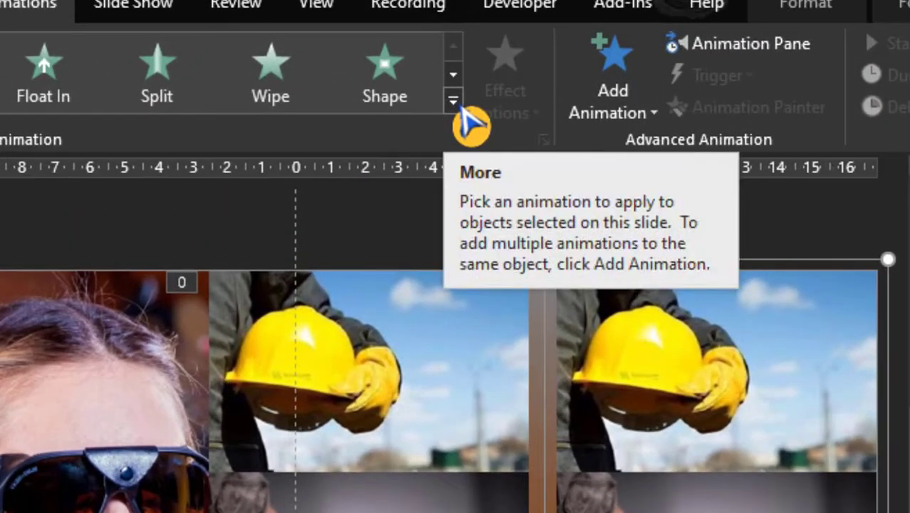
# Apply a Fly Out exit animation to the second photo column.
pyautogui.click(456, 104)
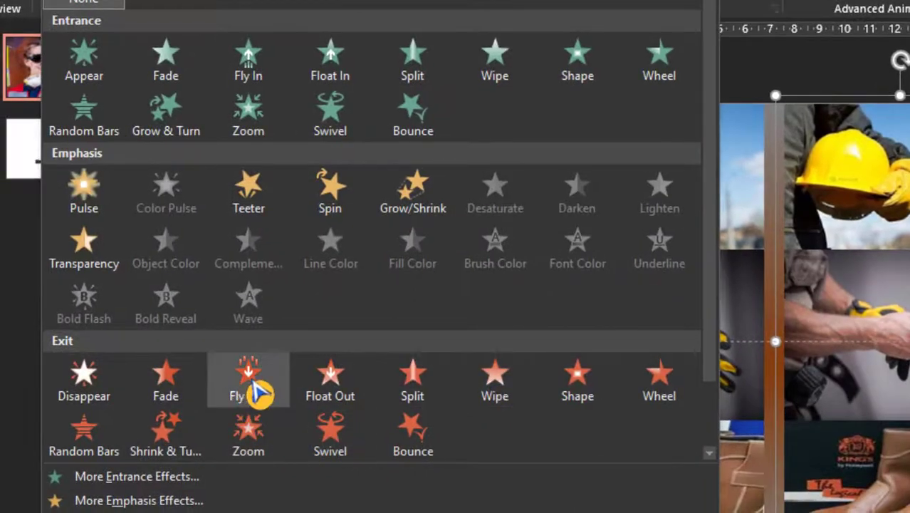
pyautogui.click(253, 391)
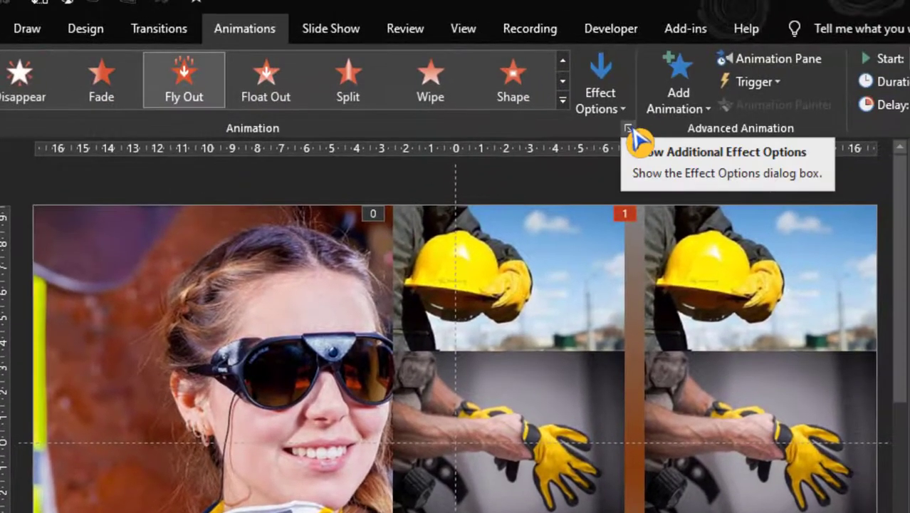
pyautogui.click(629, 128)
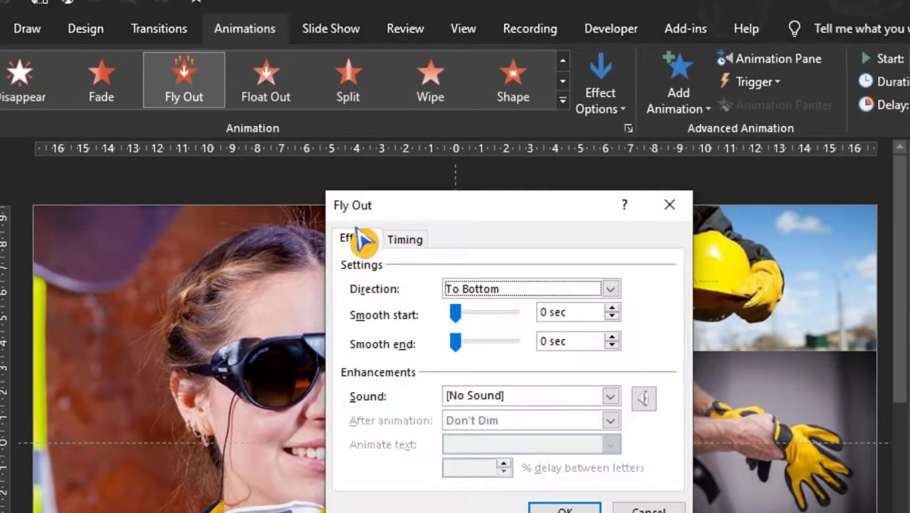
pyautogui.click(610, 290)
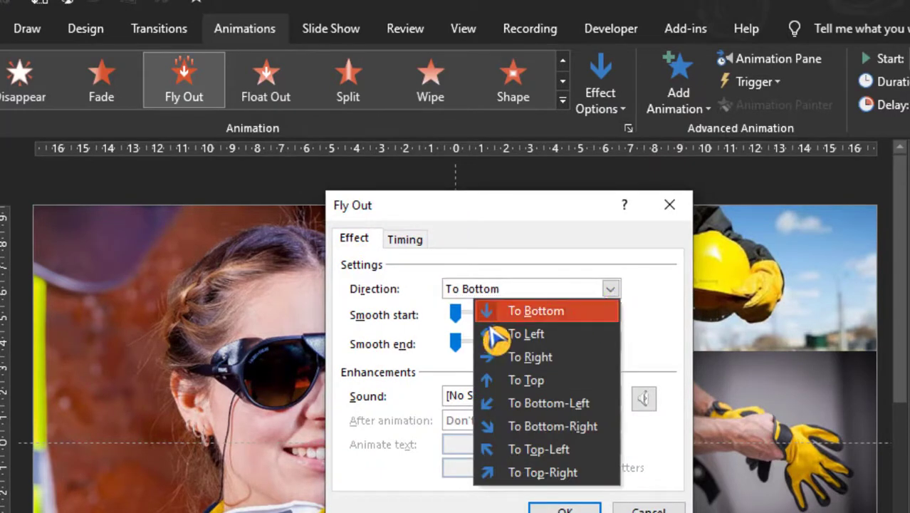
pyautogui.click(413, 246)
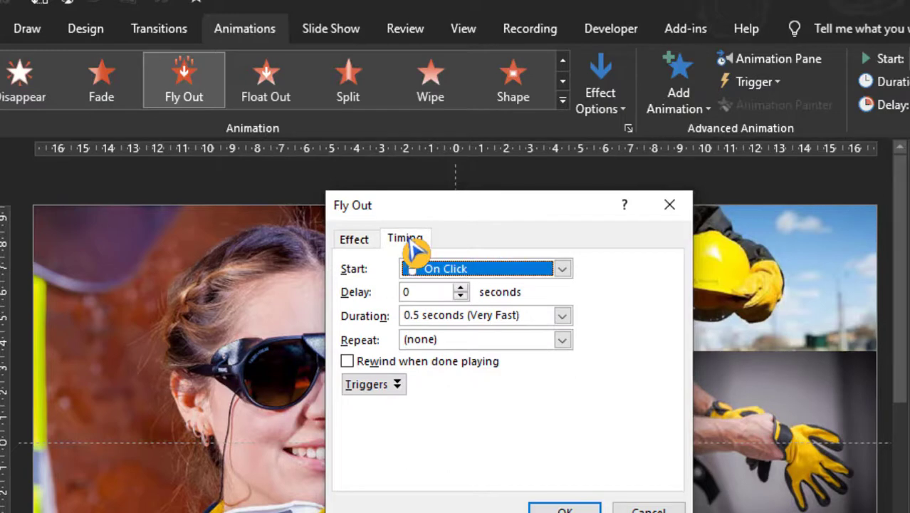
# Set the Fly Out to start With Previous, last 5 seconds, and repeat until end of slide.
pyautogui.click(566, 275)
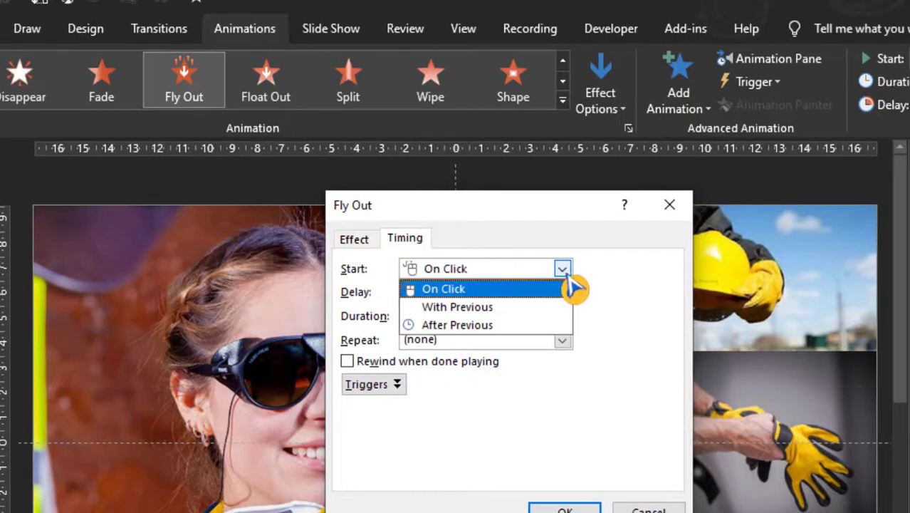
pyautogui.click(518, 306)
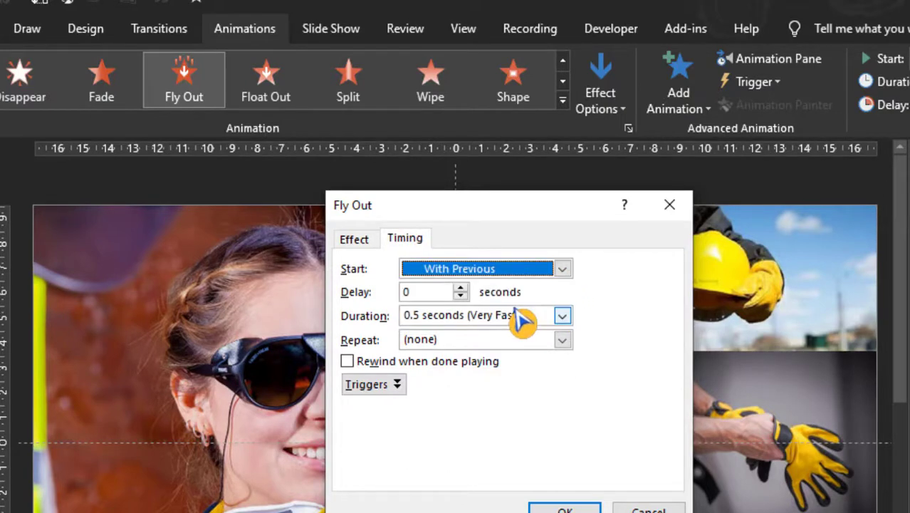
pyautogui.click(562, 317)
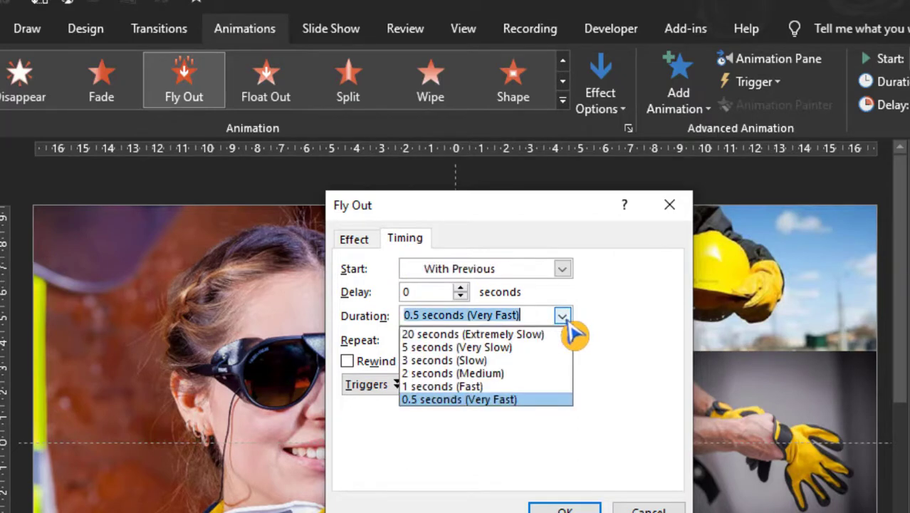
pyautogui.click(501, 348)
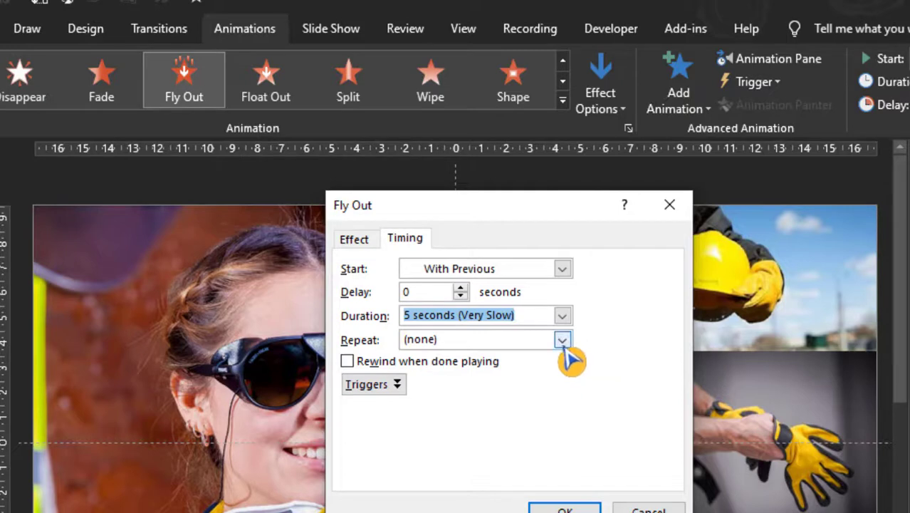
pyautogui.click(563, 341)
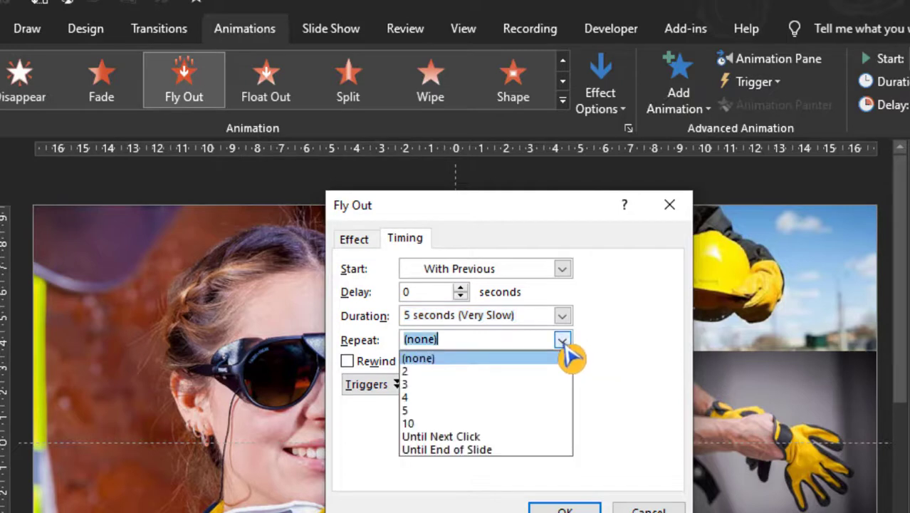
pyautogui.click(501, 451)
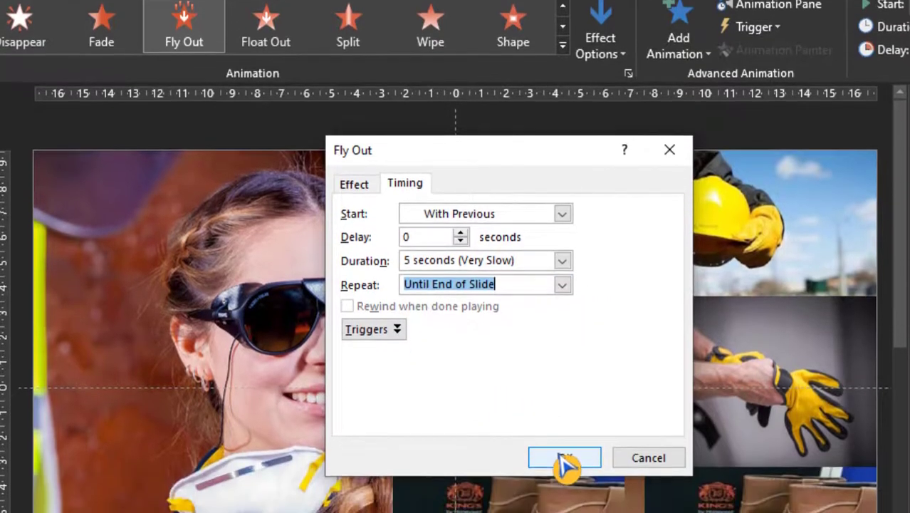
pyautogui.click(563, 453)
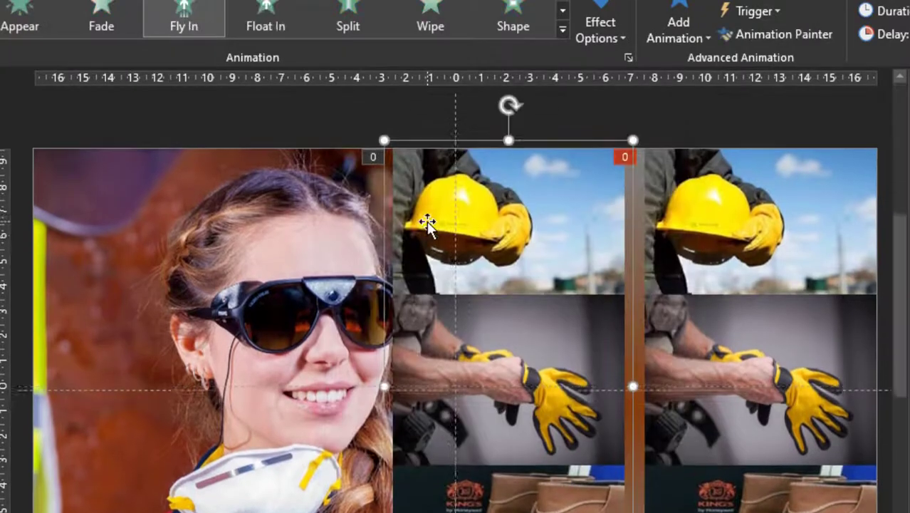
# Slide the hard-hat photo strip to the right and preview the slide's animations.
pyautogui.moveTo(427, 221); pyautogui.dragTo(682, 225)
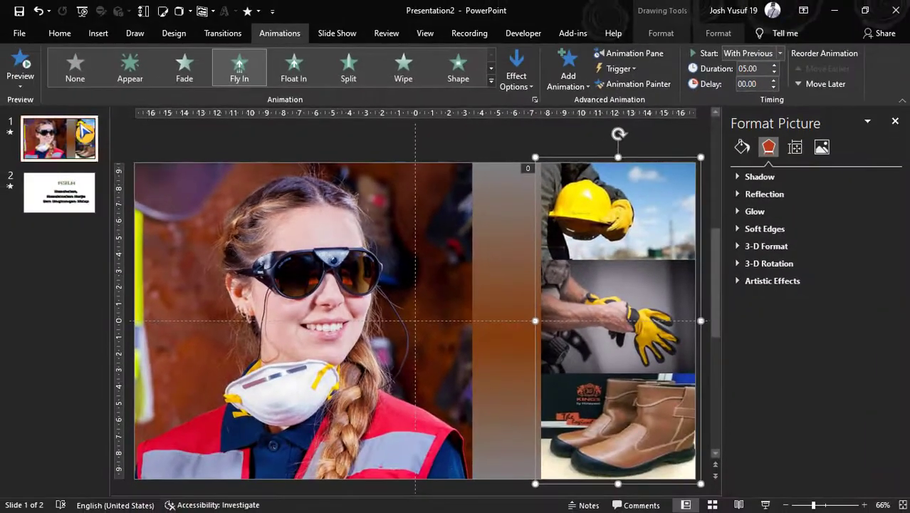
pyautogui.click(32, 71)
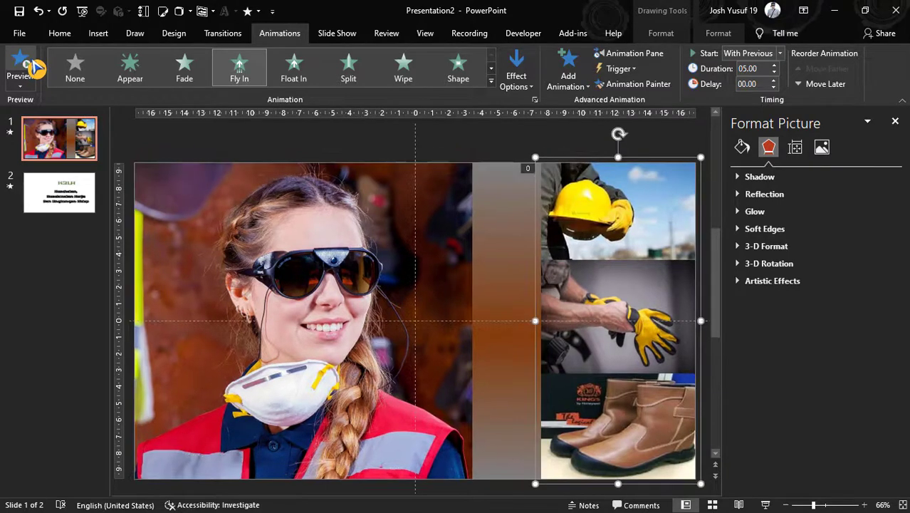
pyautogui.click(895, 121)
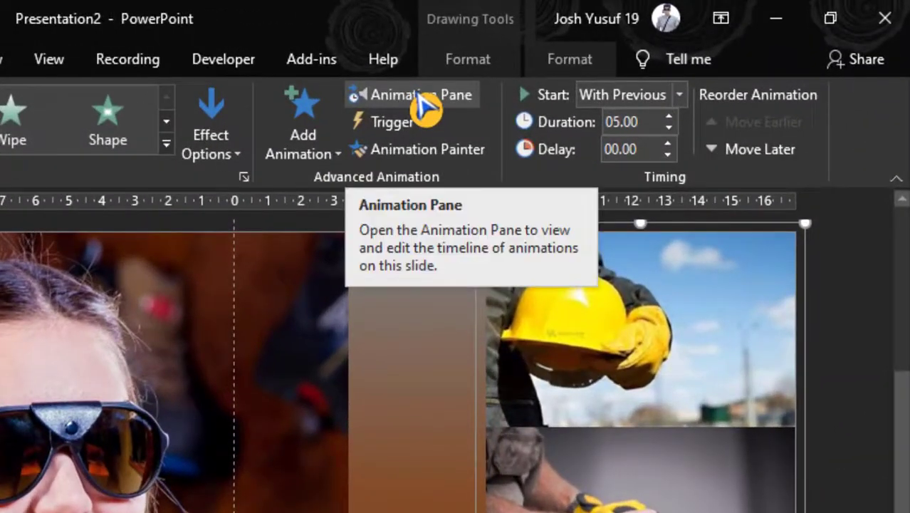
# Set the Group 29 animation's duration to 10 seconds in the Animation Pane.
pyautogui.click(420, 101)
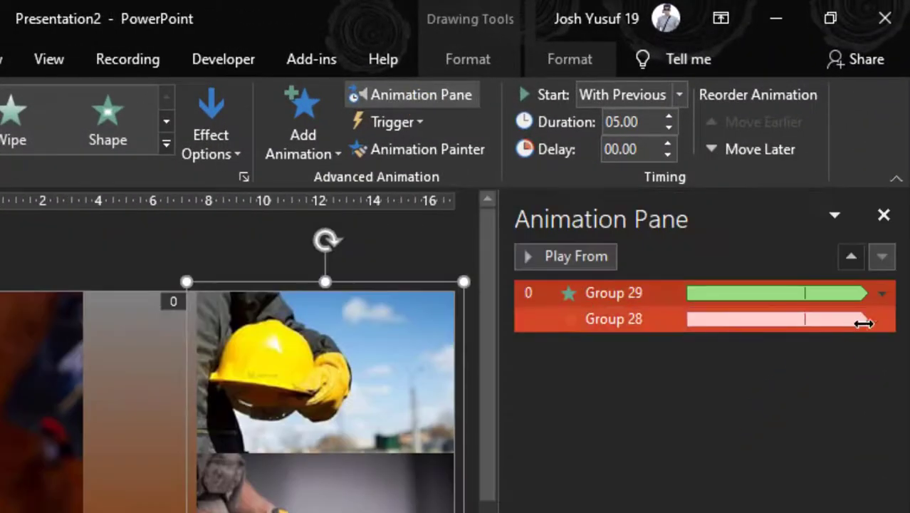
pyautogui.click(882, 293)
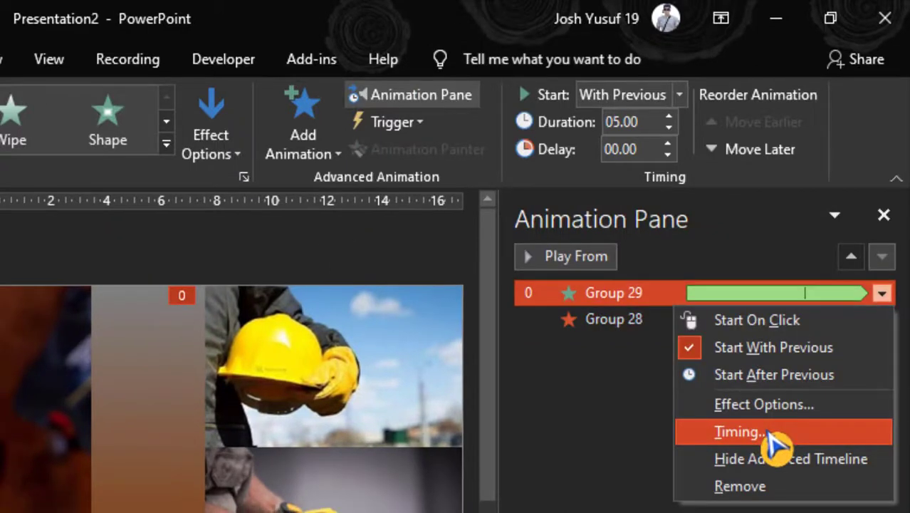
pyautogui.click(768, 432)
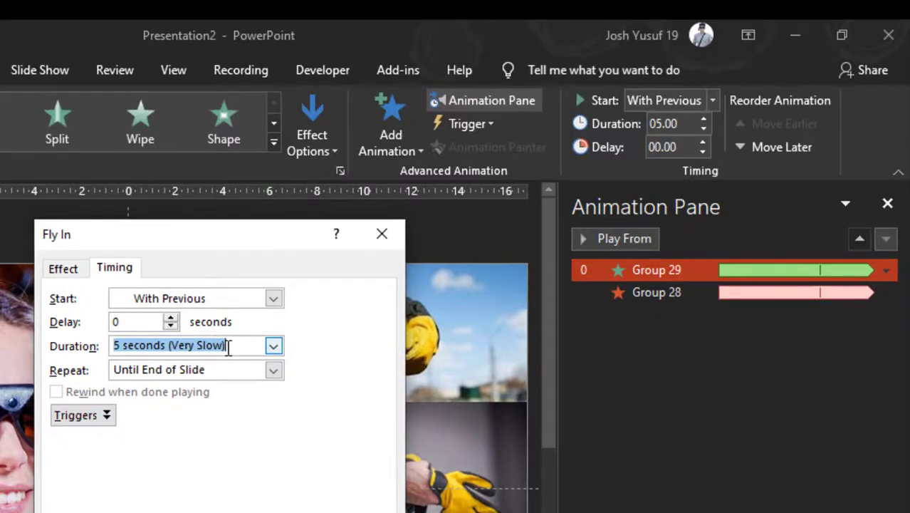
pyautogui.write('10')
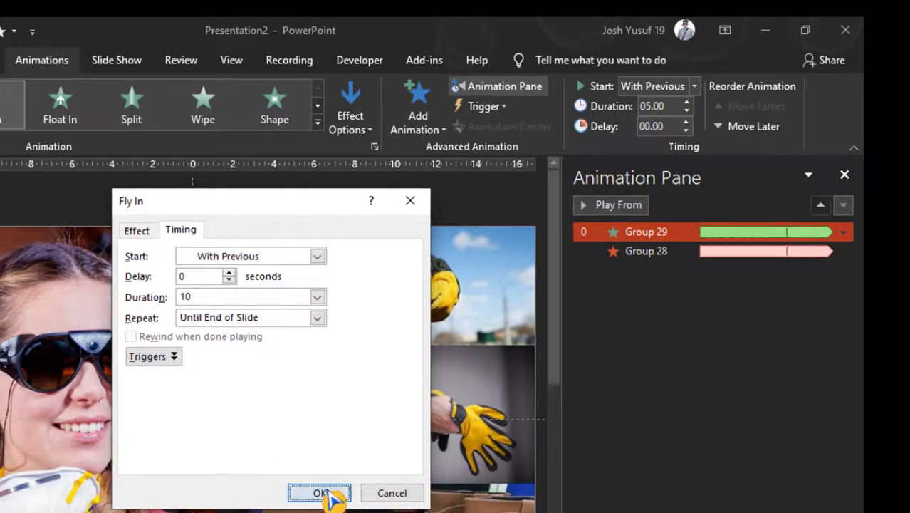
pyautogui.click(320, 493)
# Set the Group 28 animation's duration to 10 seconds and preview the looping photos.
pyautogui.click(851, 255)
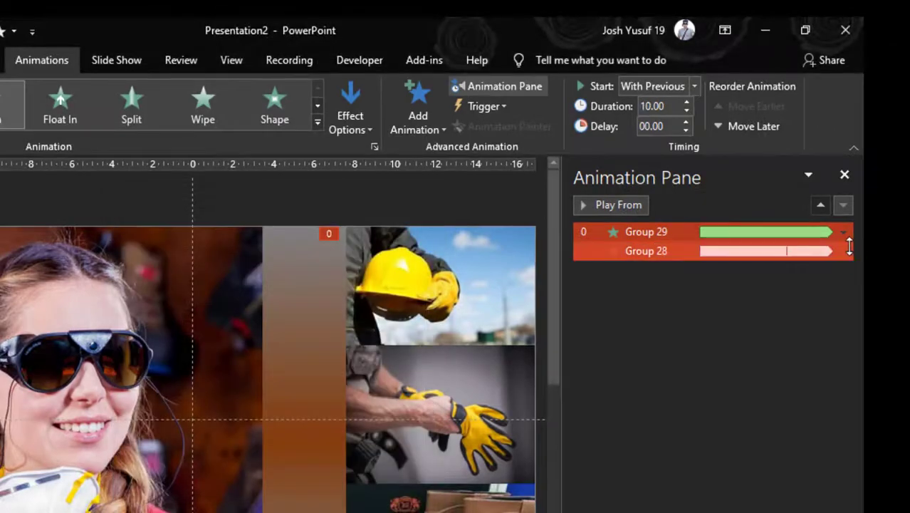
pyautogui.click(846, 254)
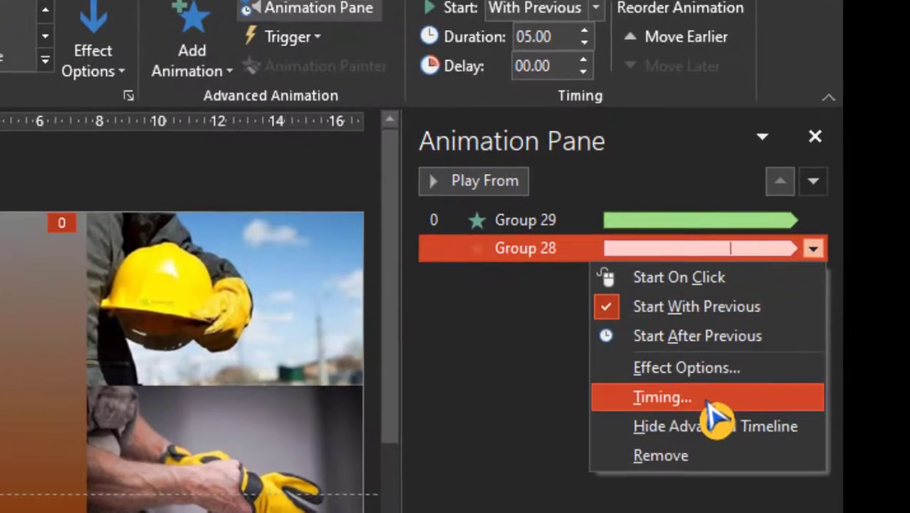
pyautogui.click(712, 399)
pyautogui.click(258, 266)
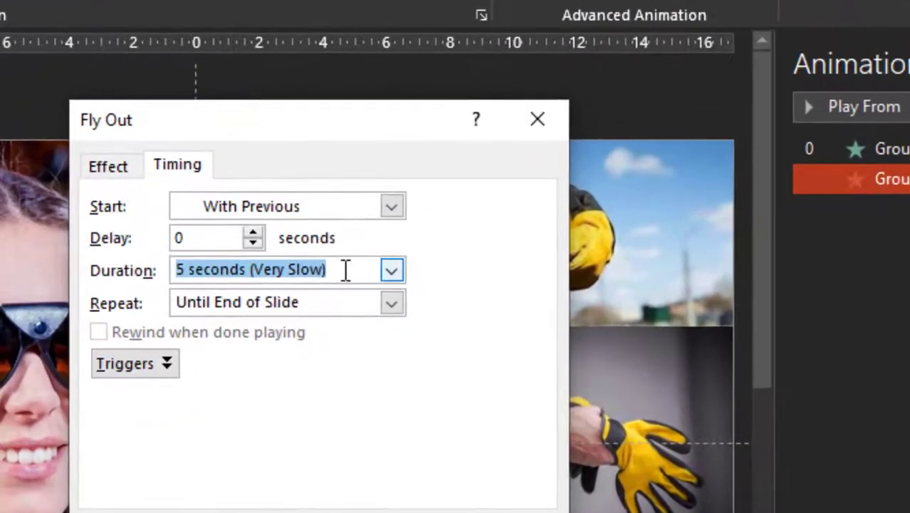
pyautogui.write('10')
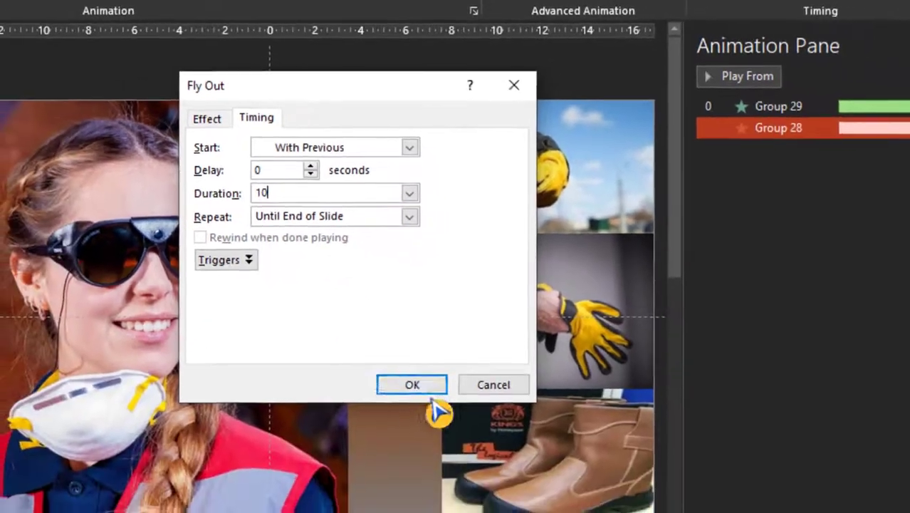
pyautogui.click(431, 388)
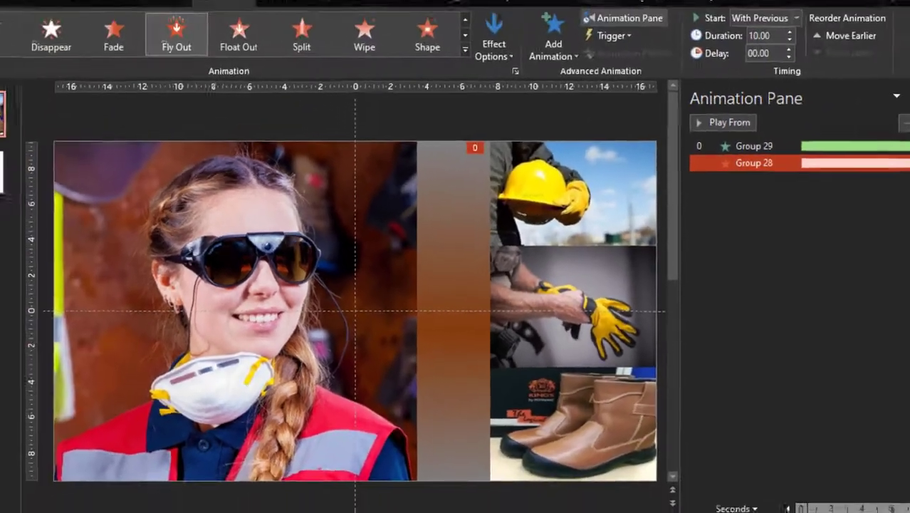
pyautogui.click(22, 64)
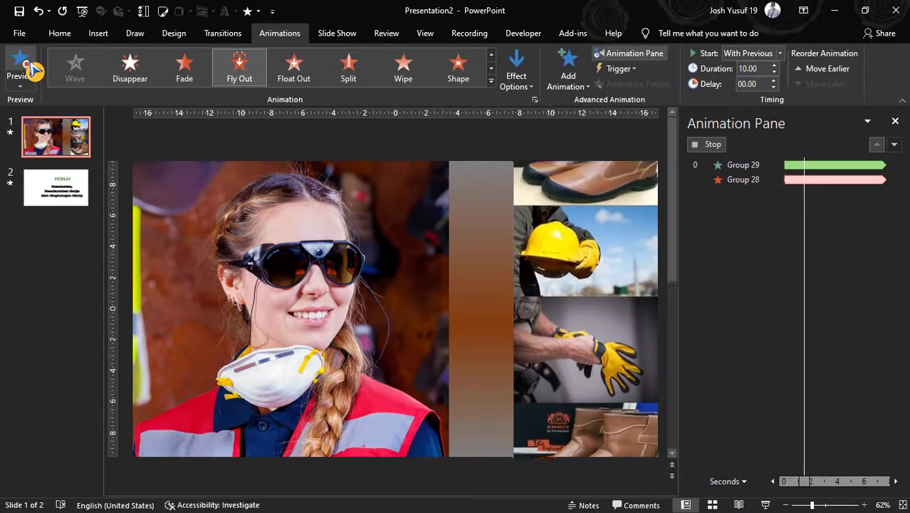
pyautogui.click(32, 69)
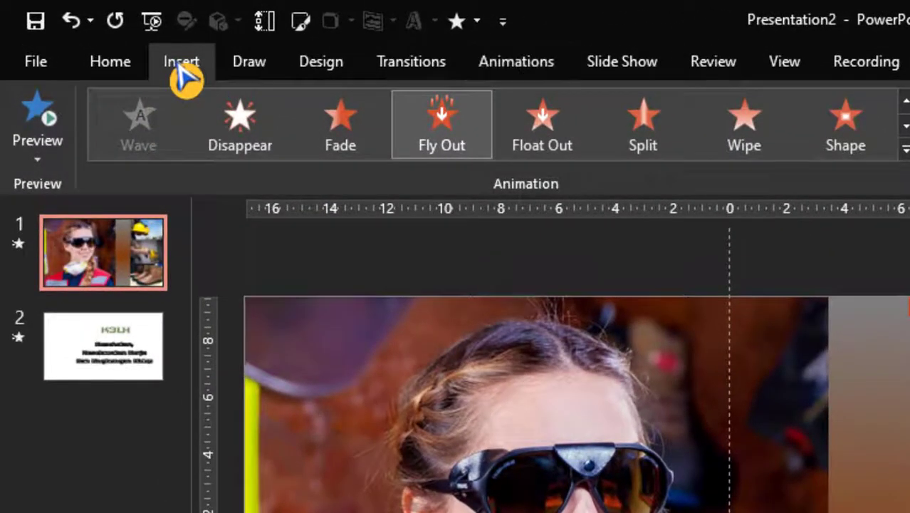
# Add black shadowed WordArt across the slide bottom reading 'Gunakan Alat Pelindung Diri sesuai standar'.
pyautogui.click(182, 71)
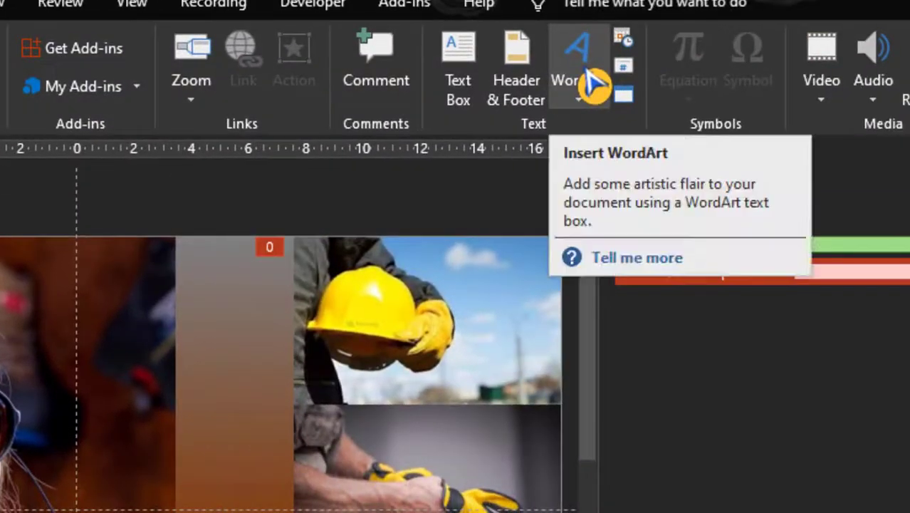
pyautogui.click(585, 77)
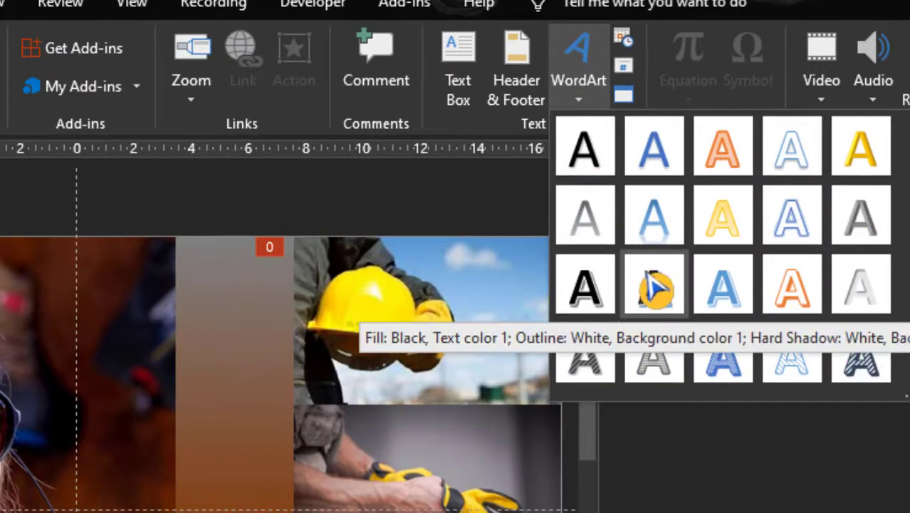
pyautogui.click(801, 165)
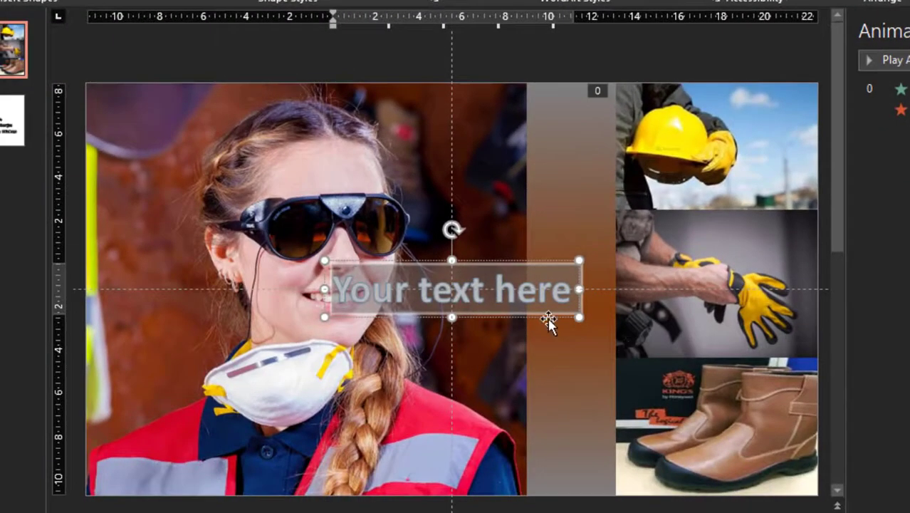
pyautogui.moveTo(547, 317); pyautogui.dragTo(310, 482)
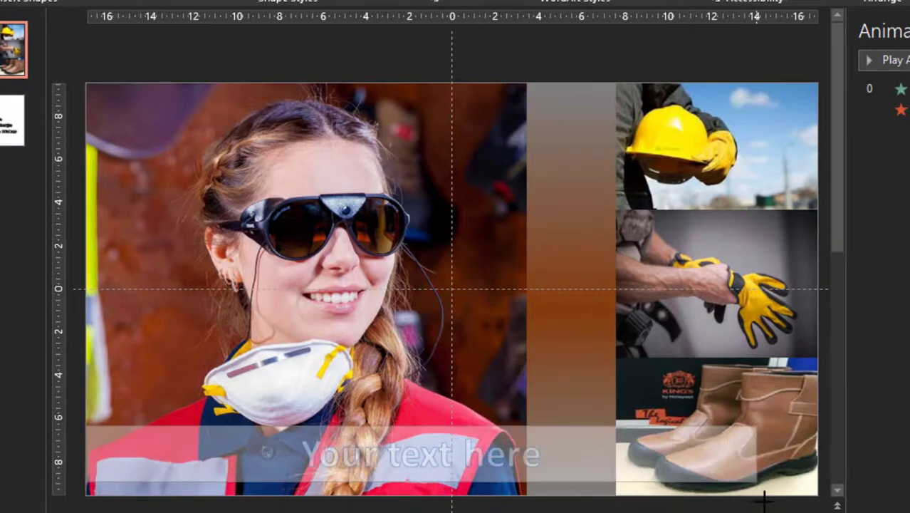
pyautogui.moveTo(343, 455); pyautogui.dragTo(812, 498)
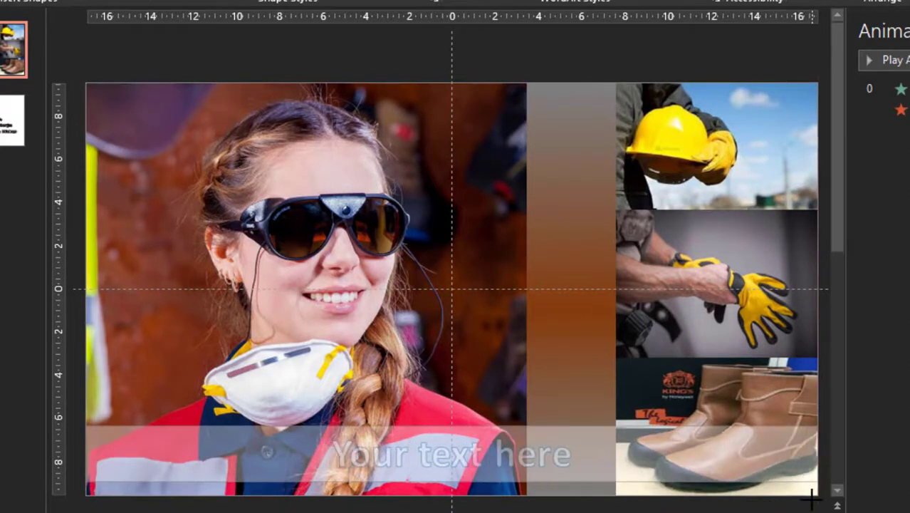
pyautogui.moveTo(577, 455); pyautogui.dragTo(331, 456)
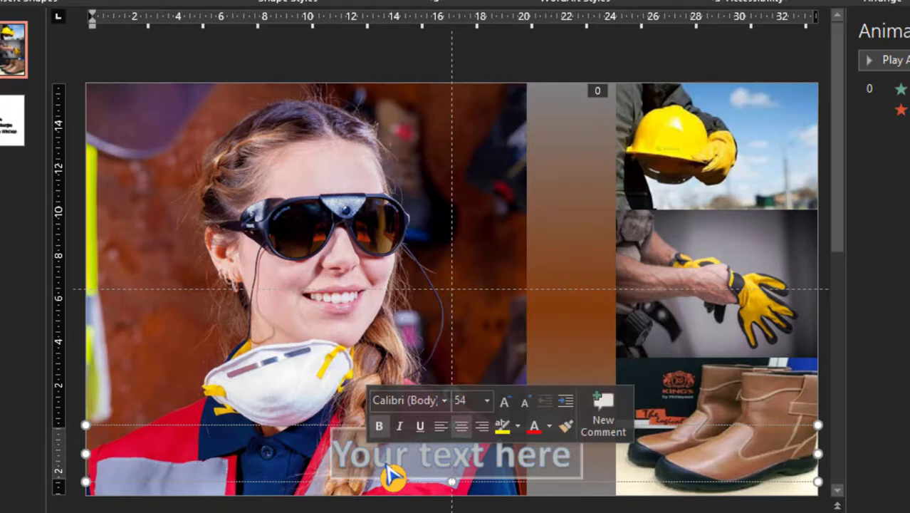
pyautogui.write('Gunakan Alat Pelin')
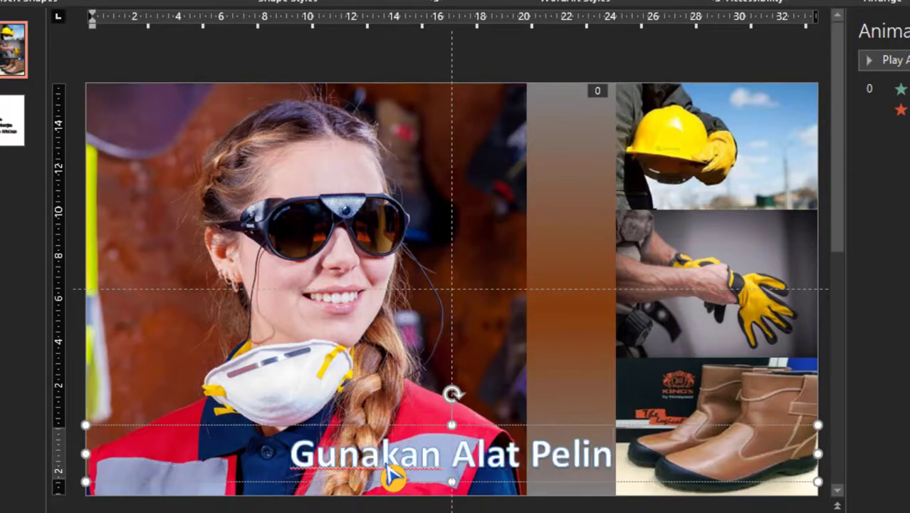
pyautogui.write('dung Diri sesuai stan')
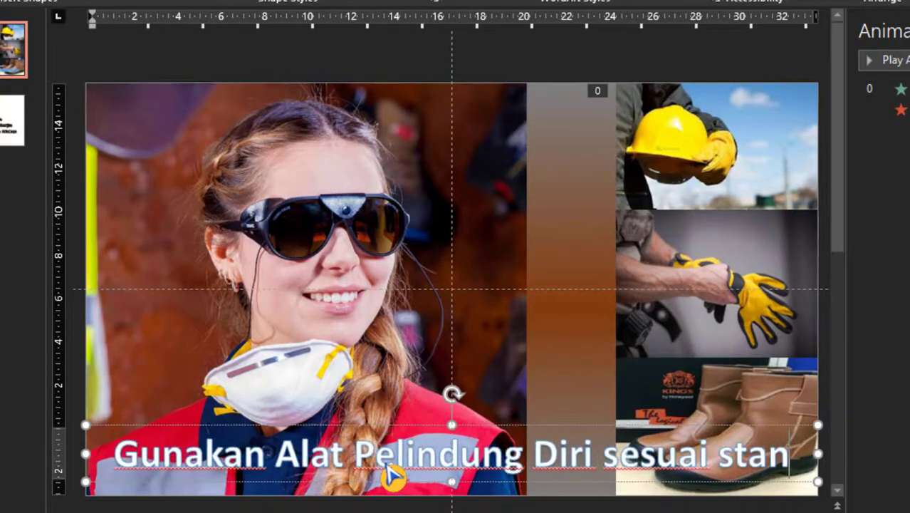
pyautogui.write('dar')
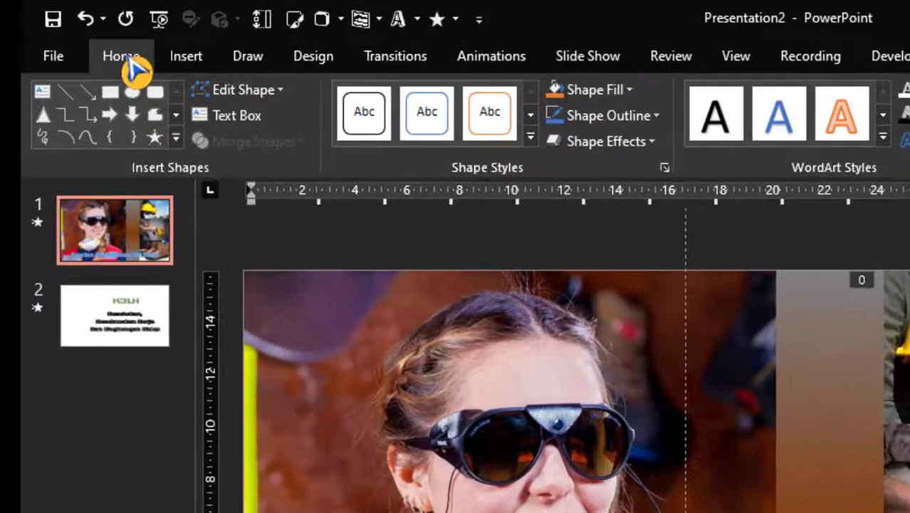
# Enlarge the 'Gunakan Alat Pelindung Diri sesuai standar' caption to 52 pt.
pyautogui.click(128, 62)
pyautogui.click(475, 99)
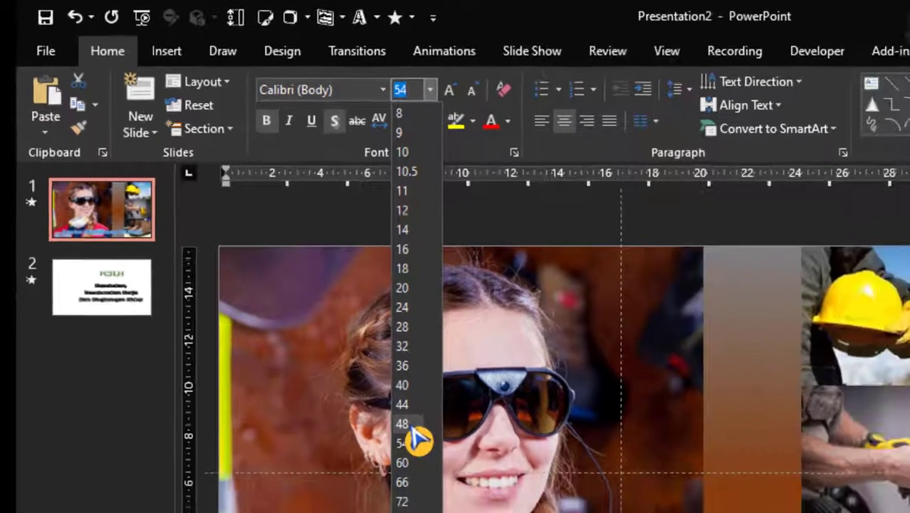
pyautogui.click(448, 466)
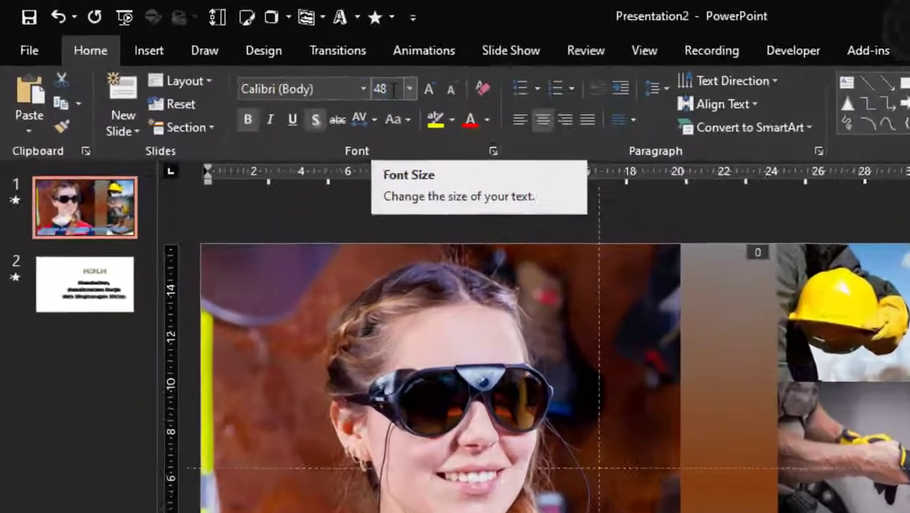
pyautogui.click(260, 60)
pyautogui.write('5')
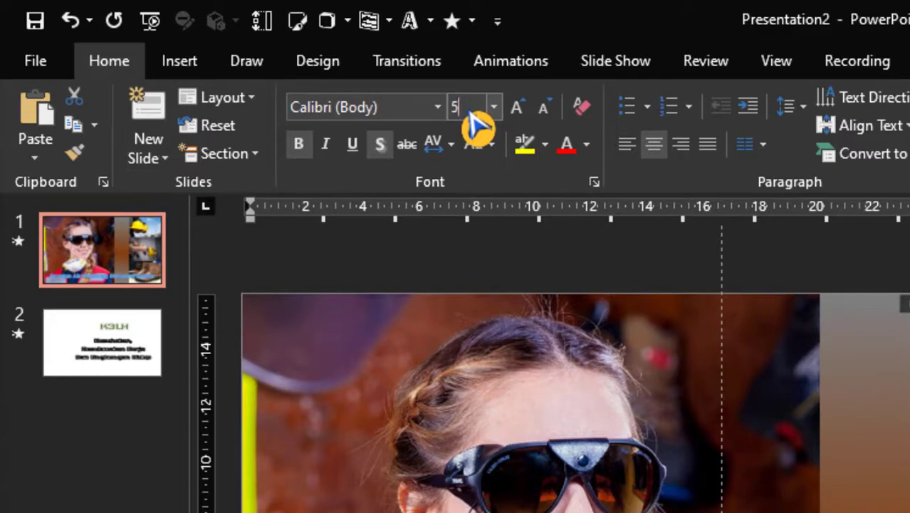
pyautogui.write('2')
pyautogui.press('Return')
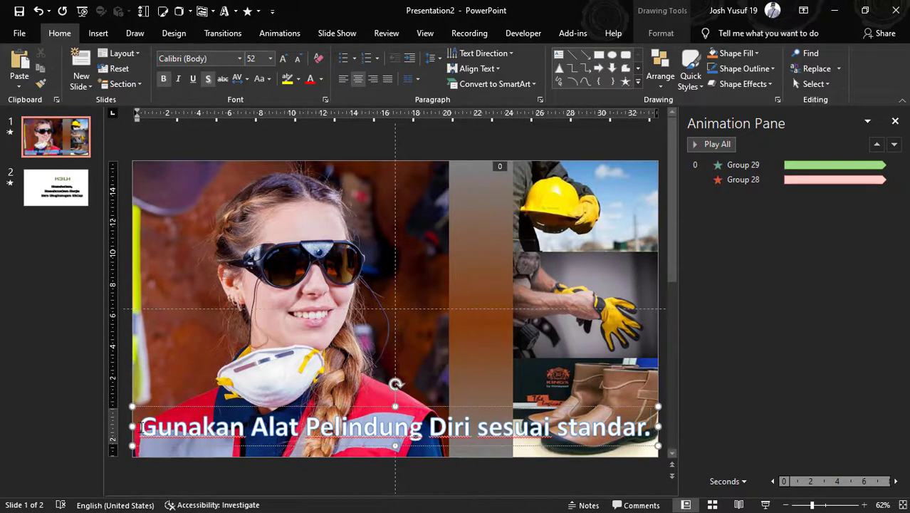
pyautogui.moveTo(142, 426); pyautogui.dragTo(627, 438)
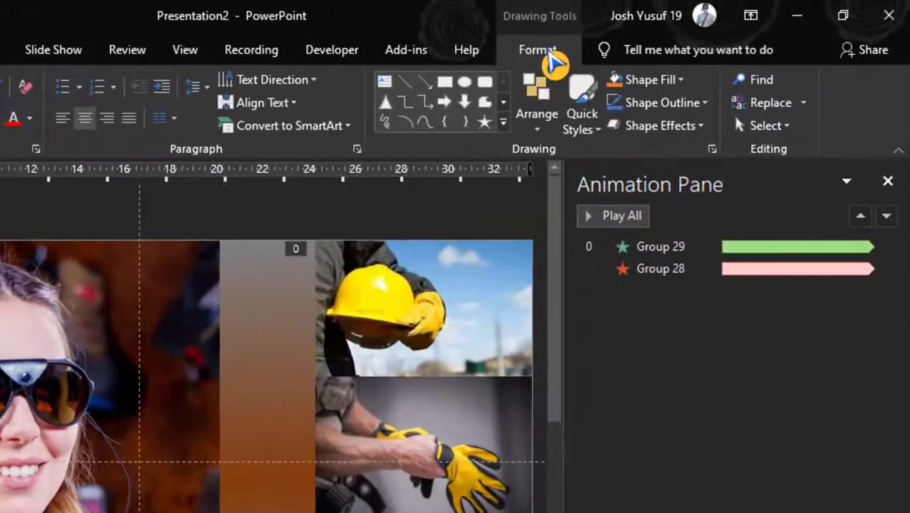
# Set the caption's Text Fill to Yellow and its Text Outline to White.
pyautogui.click(547, 57)
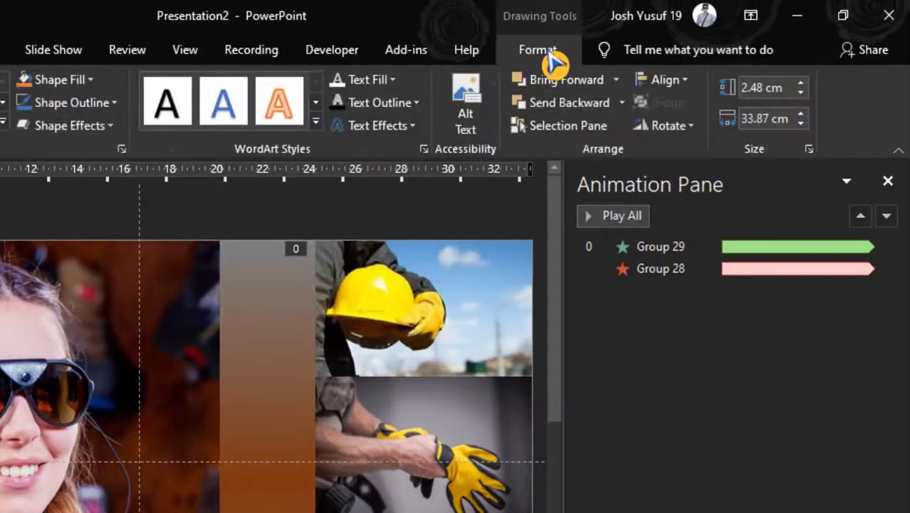
pyautogui.click(392, 79)
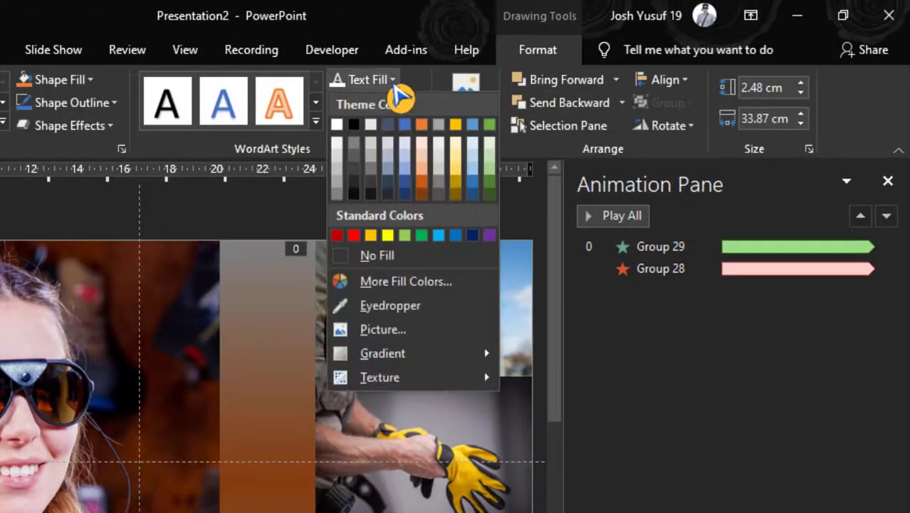
pyautogui.click(388, 235)
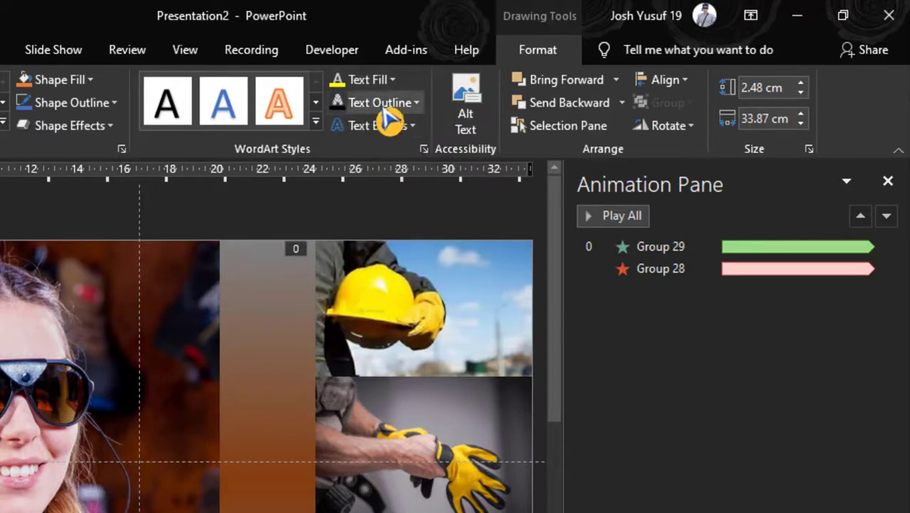
pyautogui.click(417, 103)
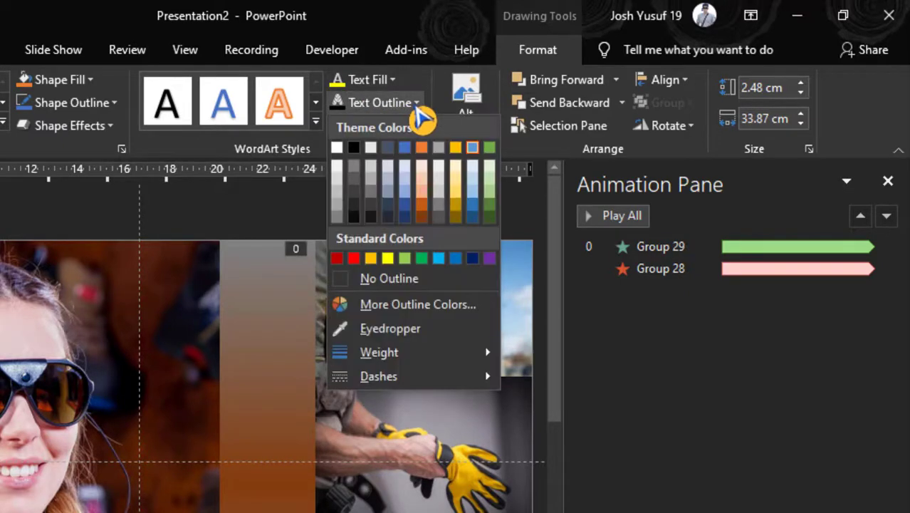
pyautogui.click(342, 157)
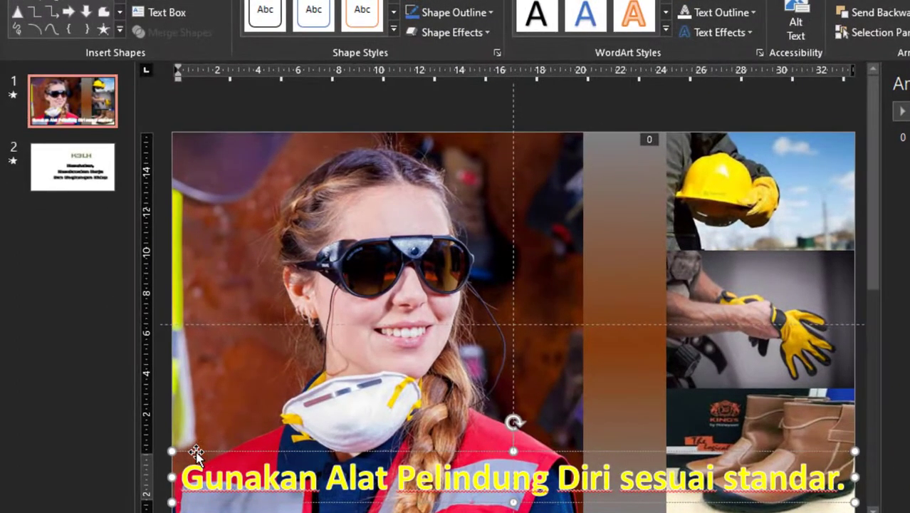
# Ctrl+drag the caption box upward to drop a duplicate just above the original.
pyautogui.click(196, 453)
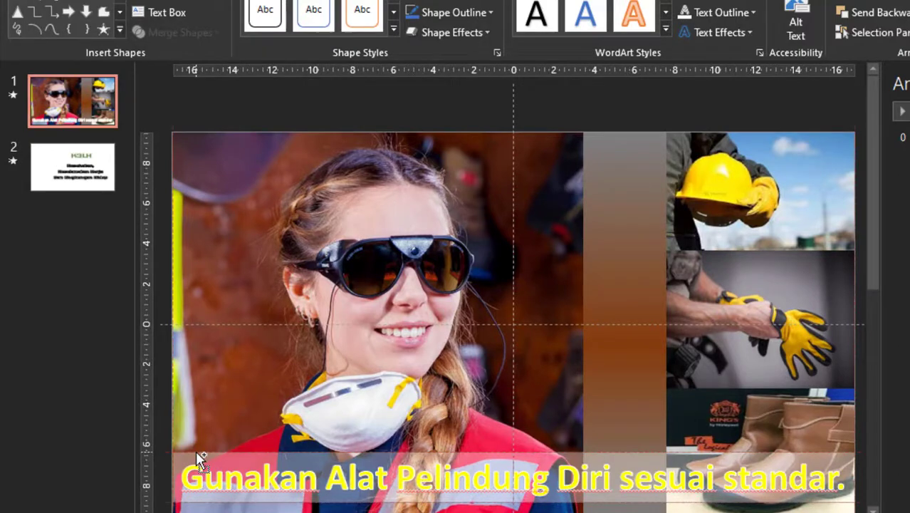
pyautogui.moveTo(197, 456); pyautogui.dragTo(198, 411)
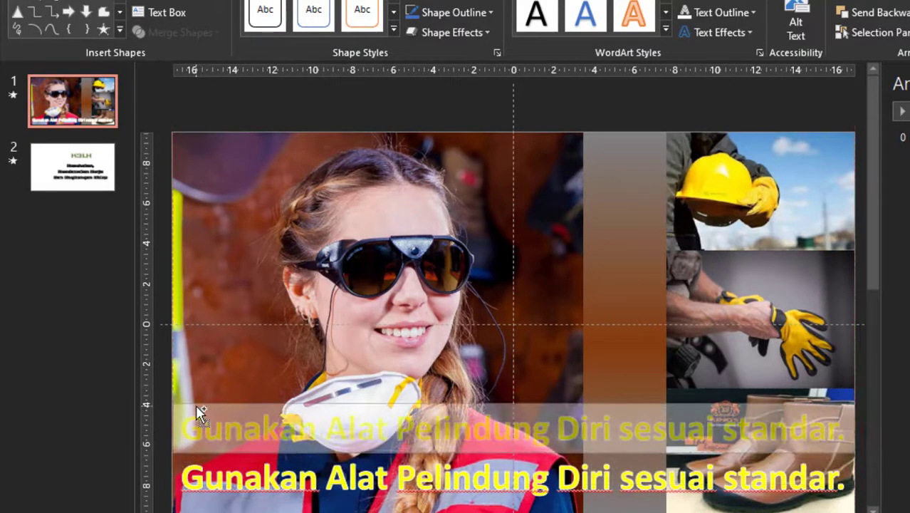
pyautogui.moveTo(196, 406); pyautogui.dragTo(196, 406)
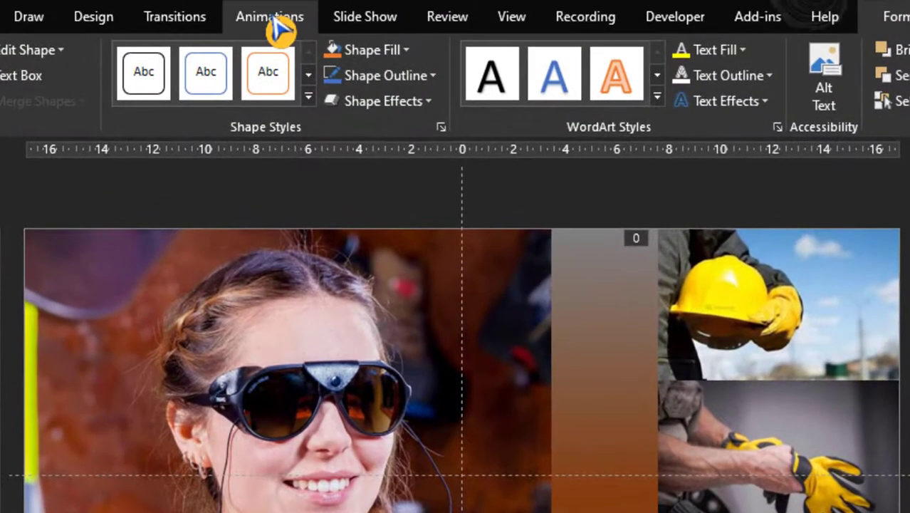
# Apply a Fly In animation to the copied caption, coming From Right.
pyautogui.click(274, 20)
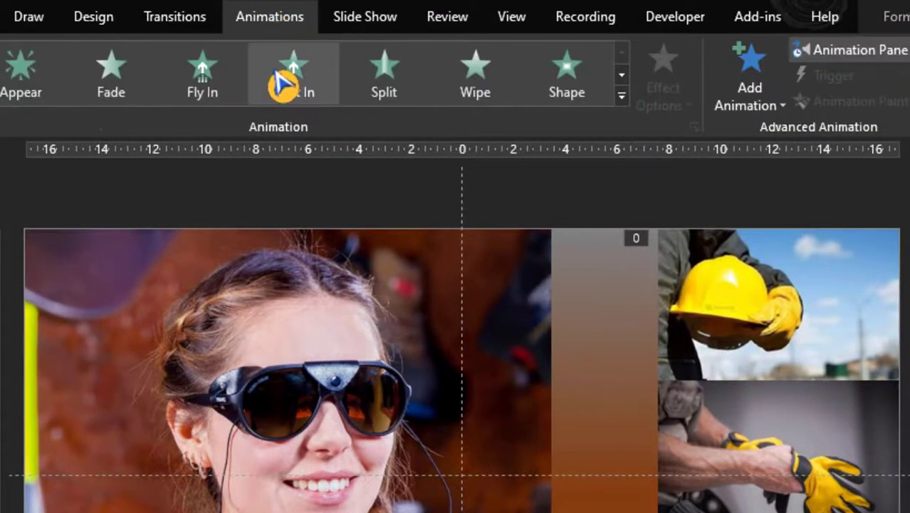
pyautogui.click(221, 100)
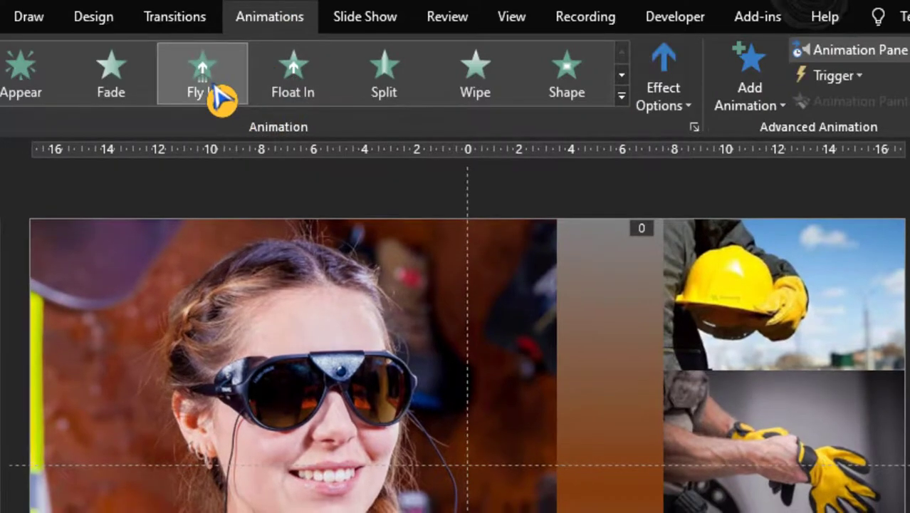
pyautogui.click(694, 127)
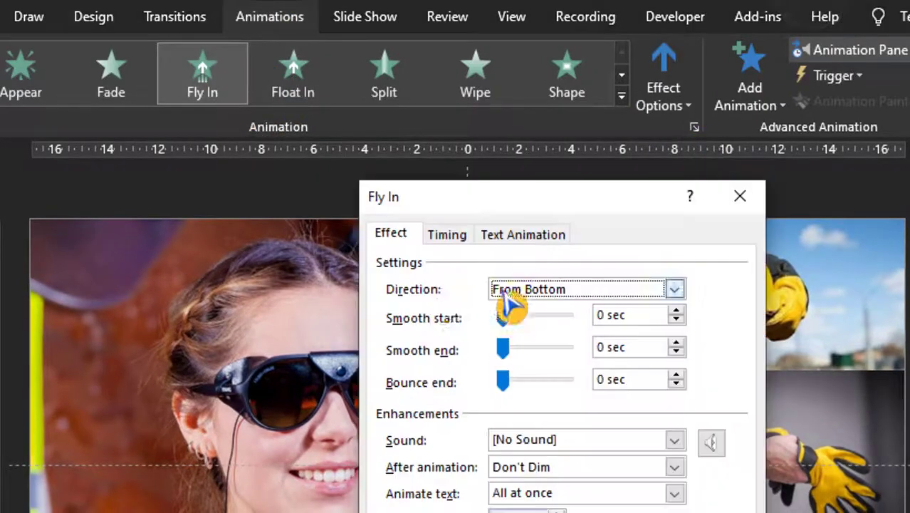
pyautogui.click(673, 291)
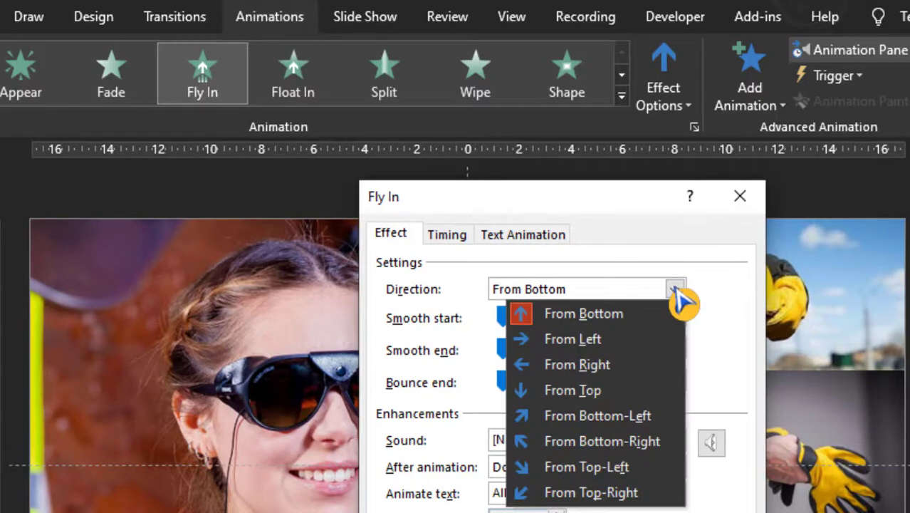
pyautogui.click(598, 367)
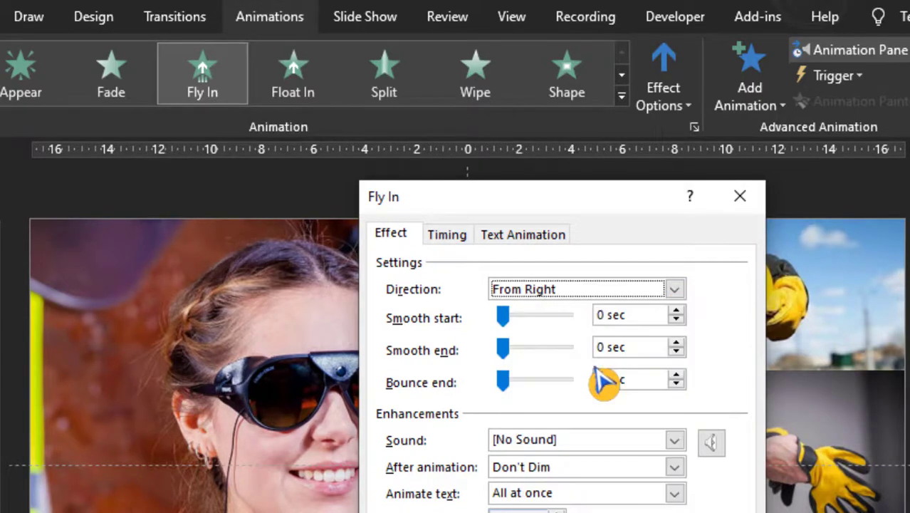
# Time the Fly In to start With Previous, last 20 seconds, and repeat until end of slide.
pyautogui.click(456, 237)
pyautogui.click(623, 269)
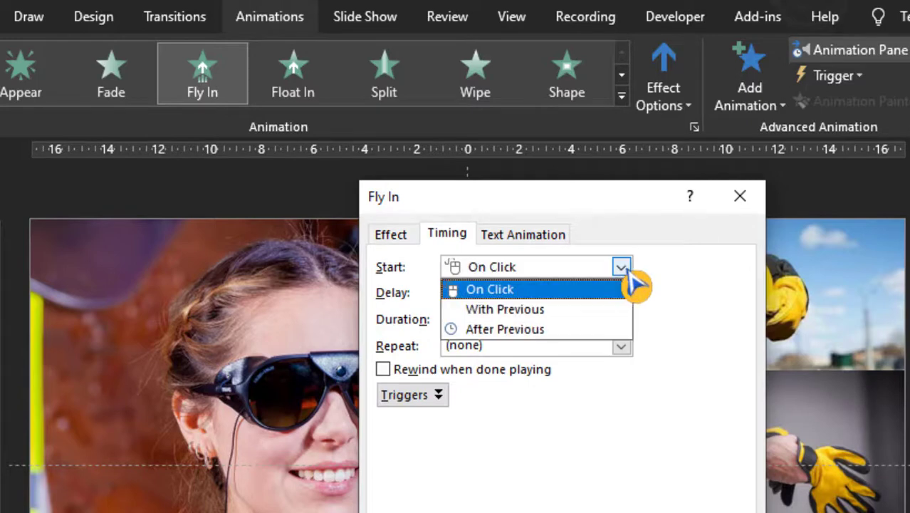
pyautogui.click(549, 314)
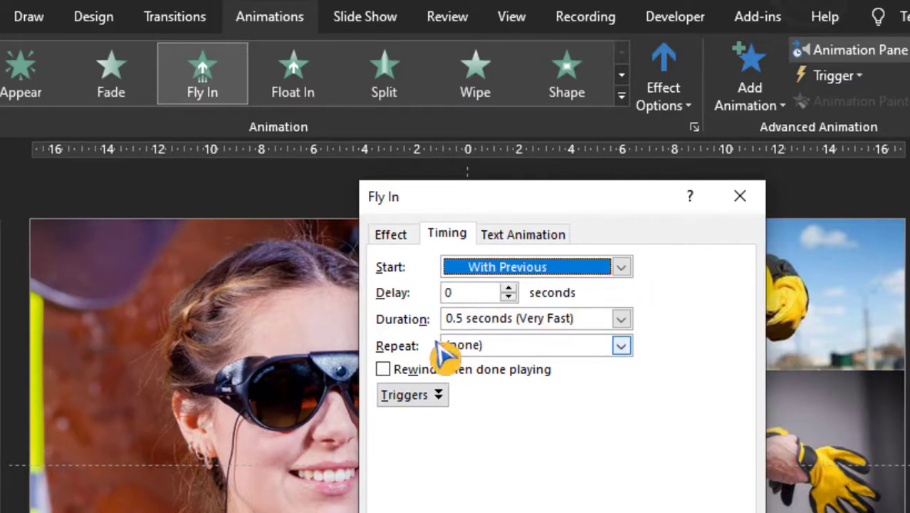
pyautogui.click(621, 320)
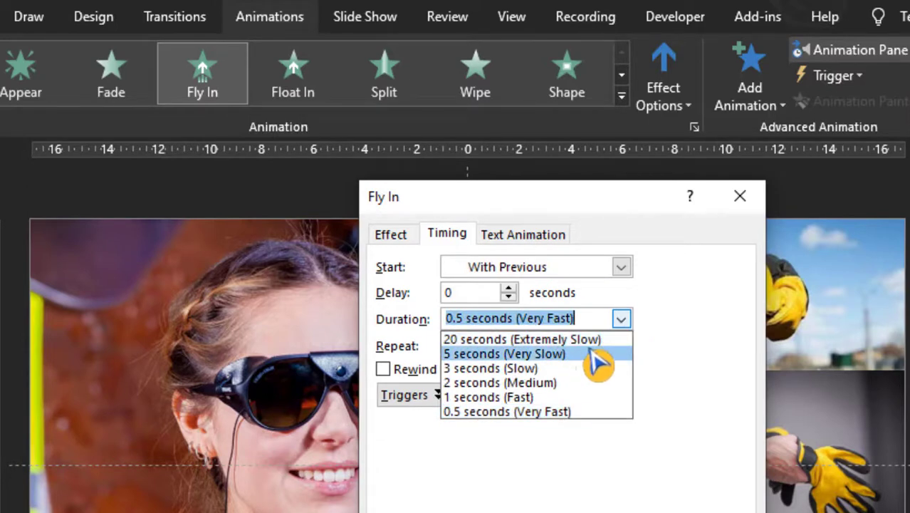
pyautogui.click(595, 340)
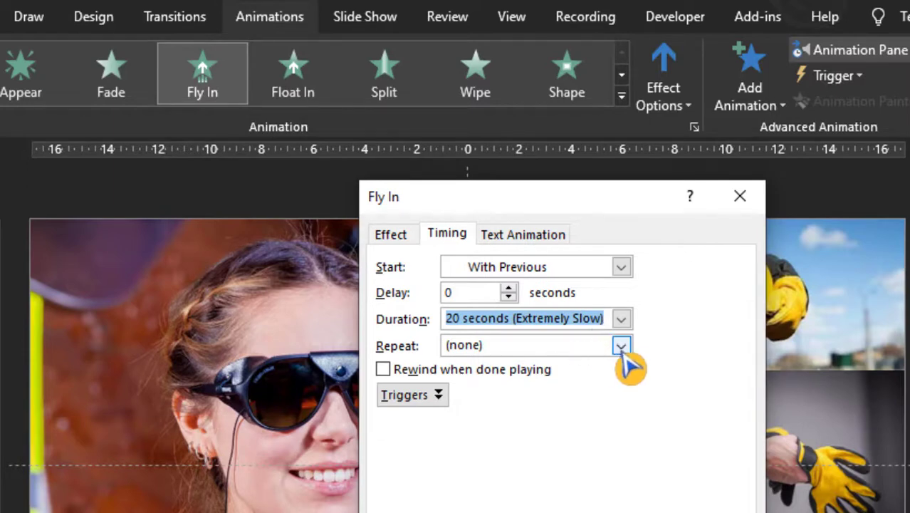
pyautogui.click(621, 345)
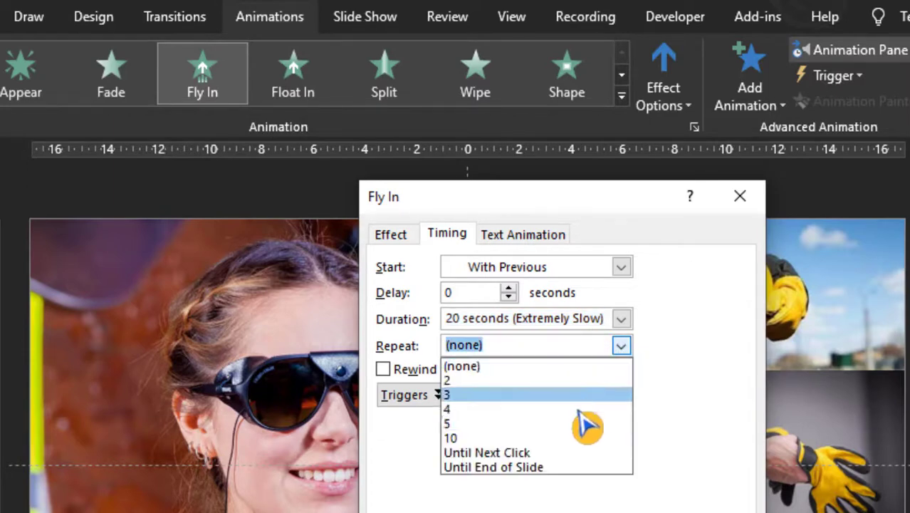
pyautogui.click(540, 469)
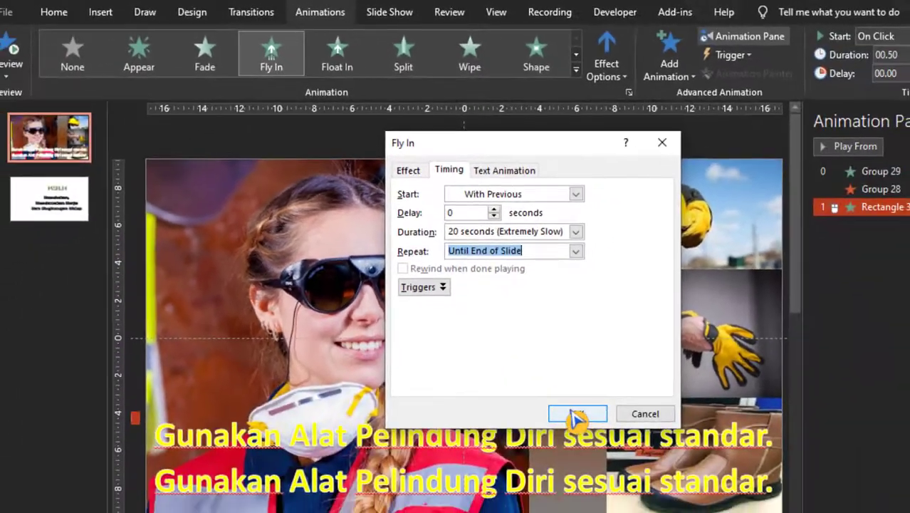
pyautogui.click(578, 413)
# Give the second caption box a Fly Out exit animation going To Left.
pyautogui.click(232, 496)
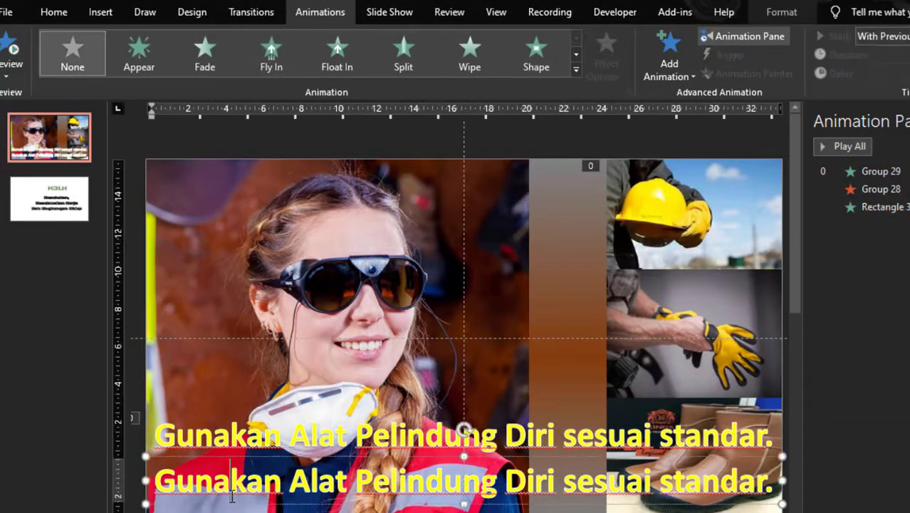
pyautogui.click(146, 499)
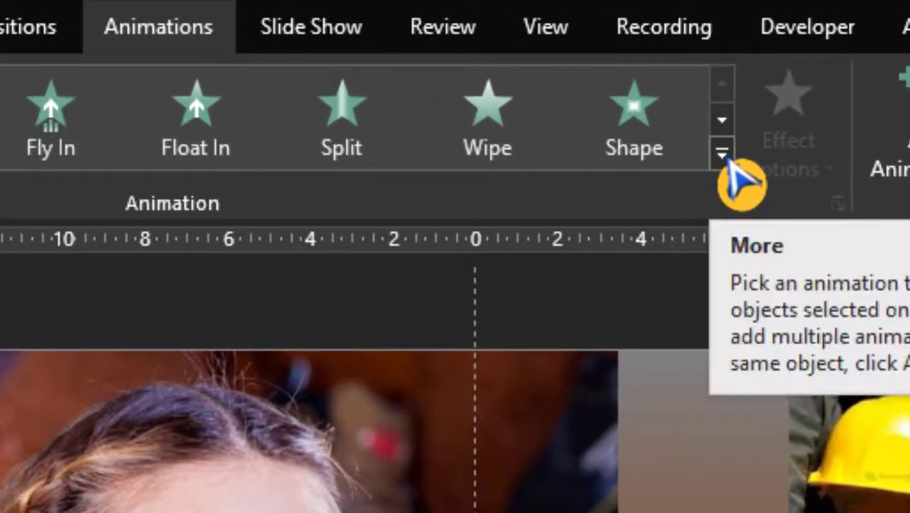
pyautogui.click(723, 154)
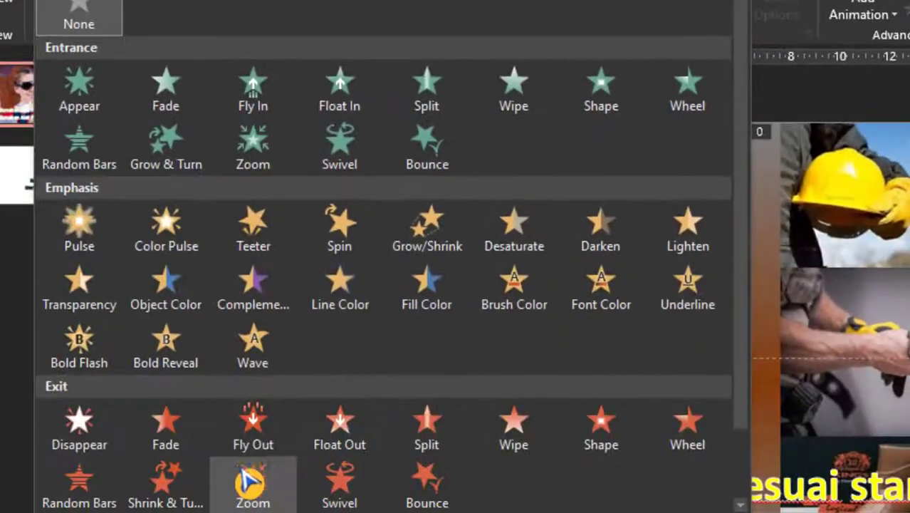
pyautogui.click(255, 442)
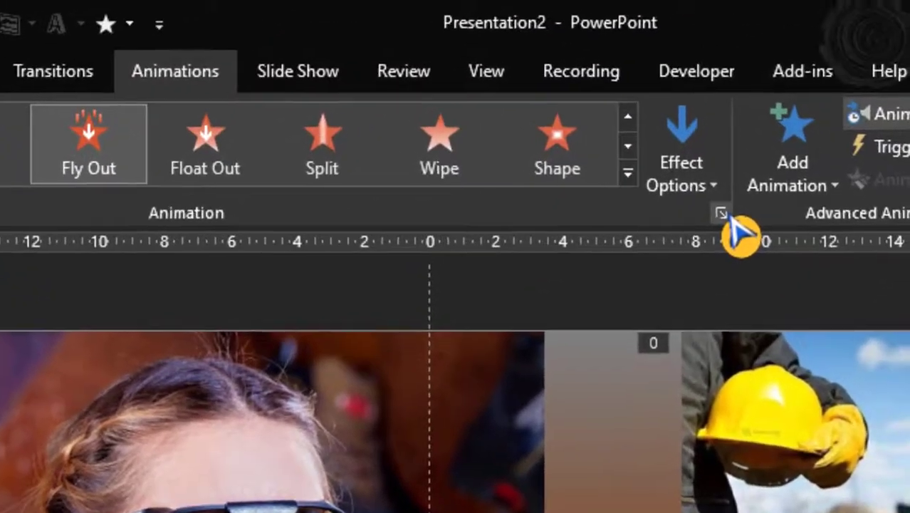
pyautogui.click(722, 214)
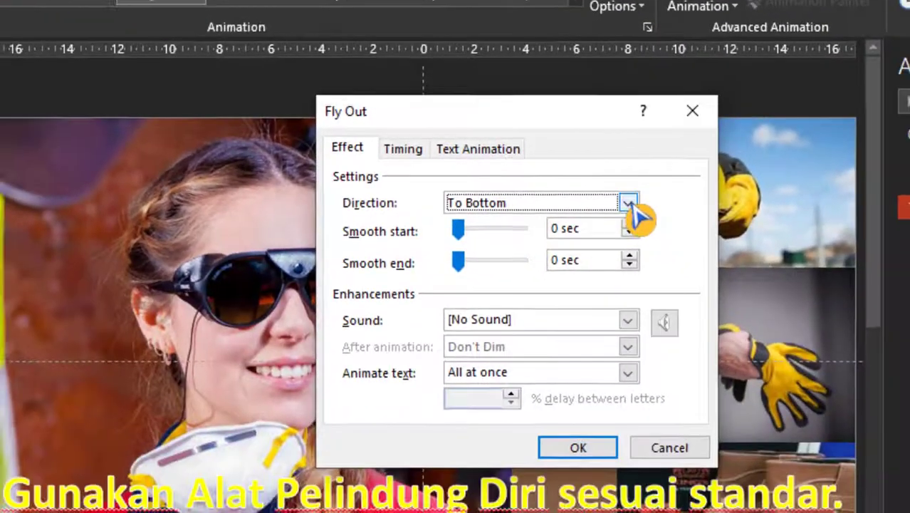
pyautogui.click(629, 204)
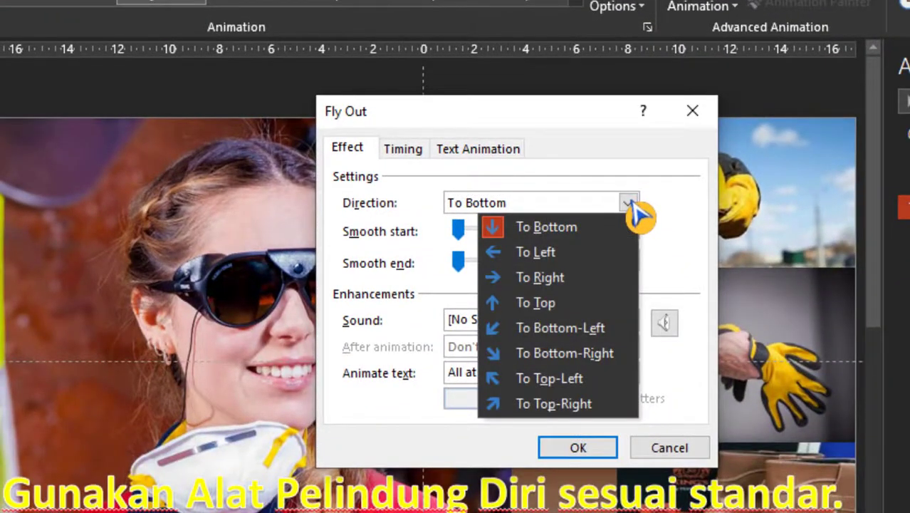
pyautogui.click(535, 252)
# Time the Fly Out to start With Previous, last 20 seconds, and repeat until end of slide.
pyautogui.click(407, 149)
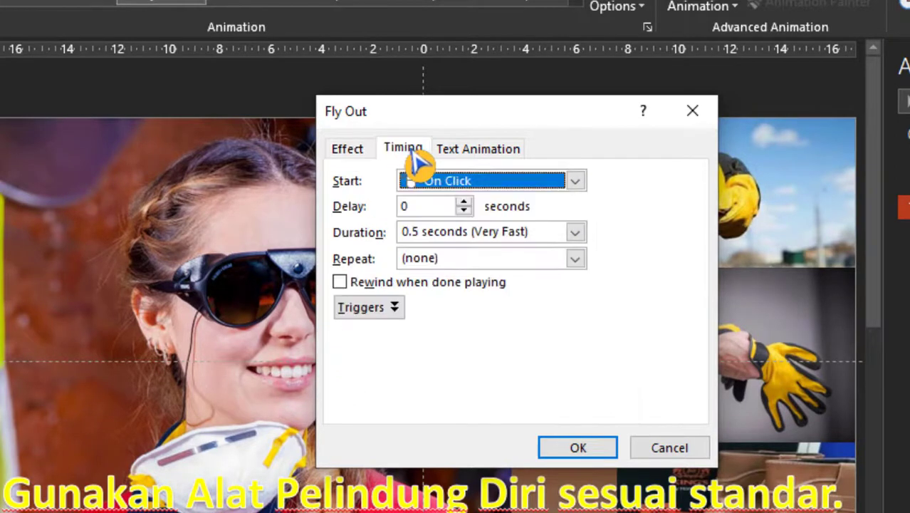
pyautogui.click(575, 182)
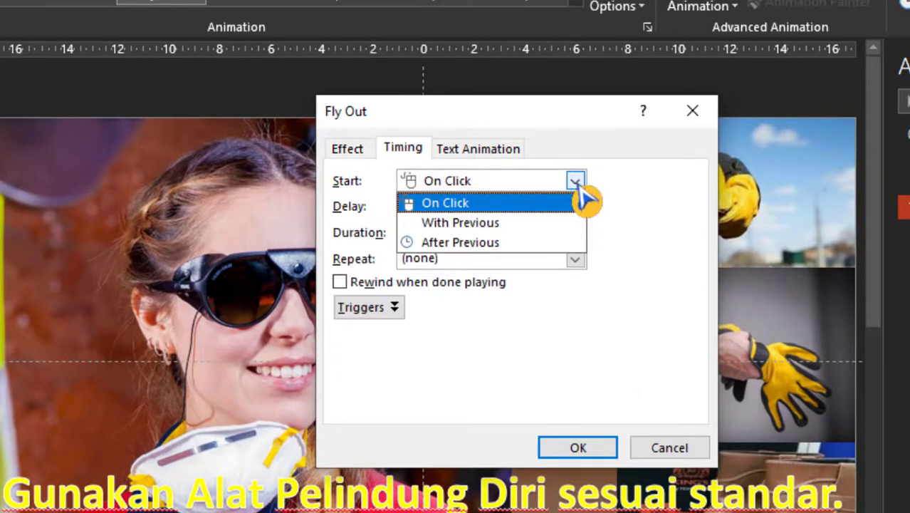
pyautogui.click(499, 229)
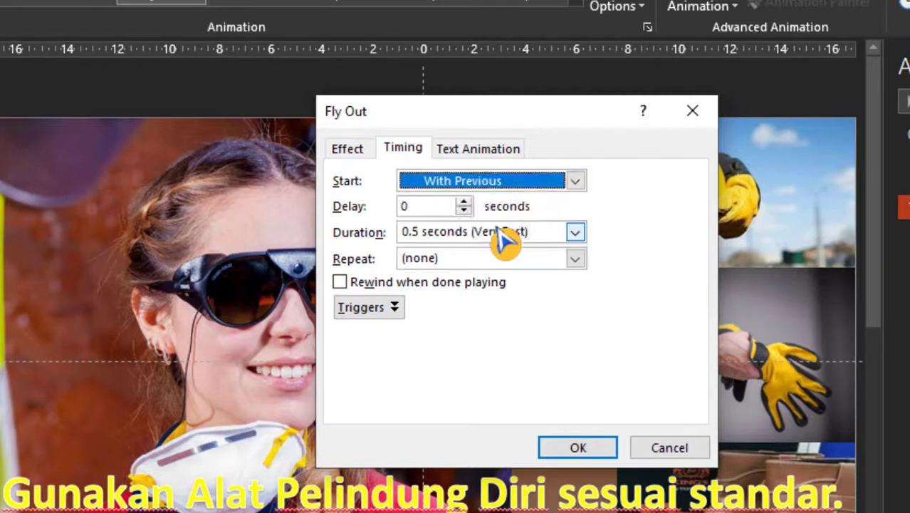
pyautogui.click(575, 233)
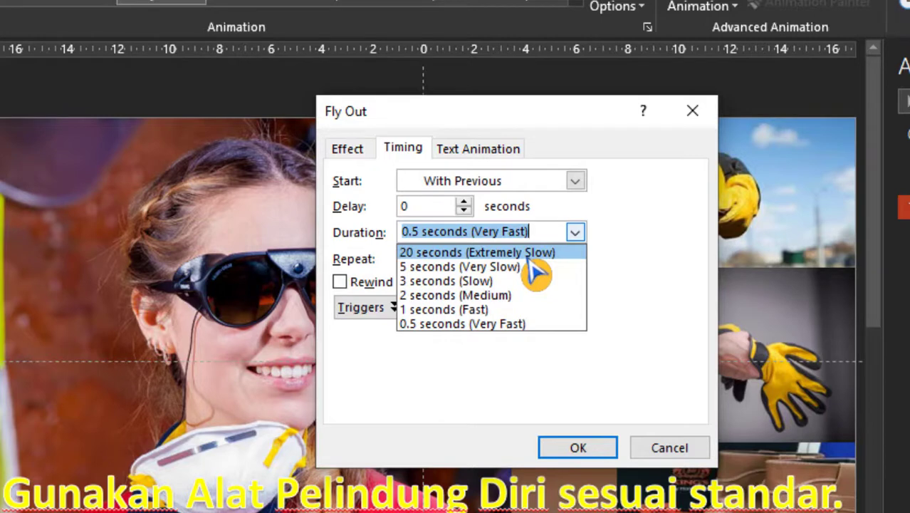
pyautogui.click(528, 257)
pyautogui.click(576, 260)
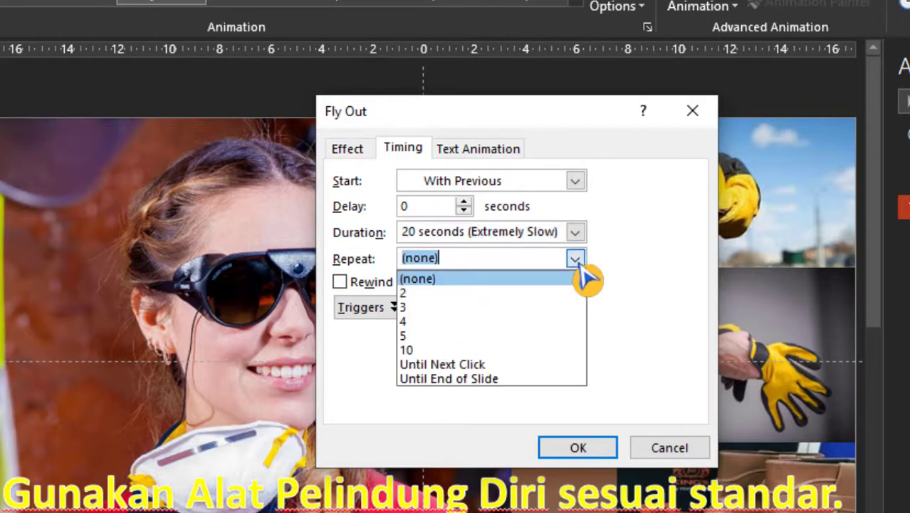
pyautogui.click(492, 379)
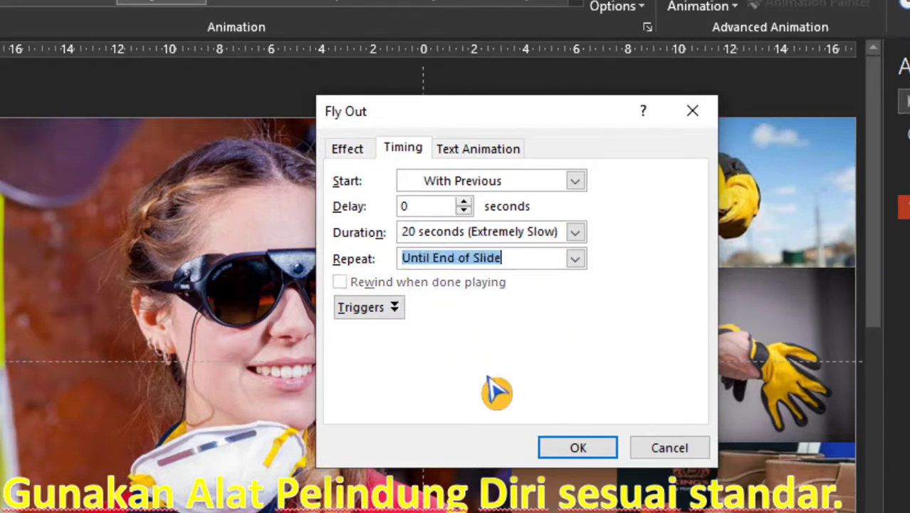
pyautogui.click(578, 448)
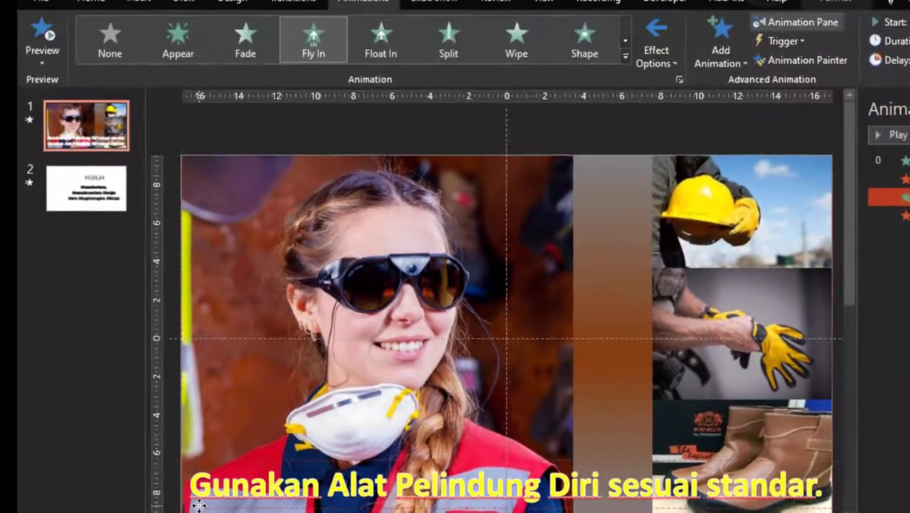
# Preview the scrolling yellow caption ticker on slide 1, then switch to slide 2.
pyautogui.click(203, 505)
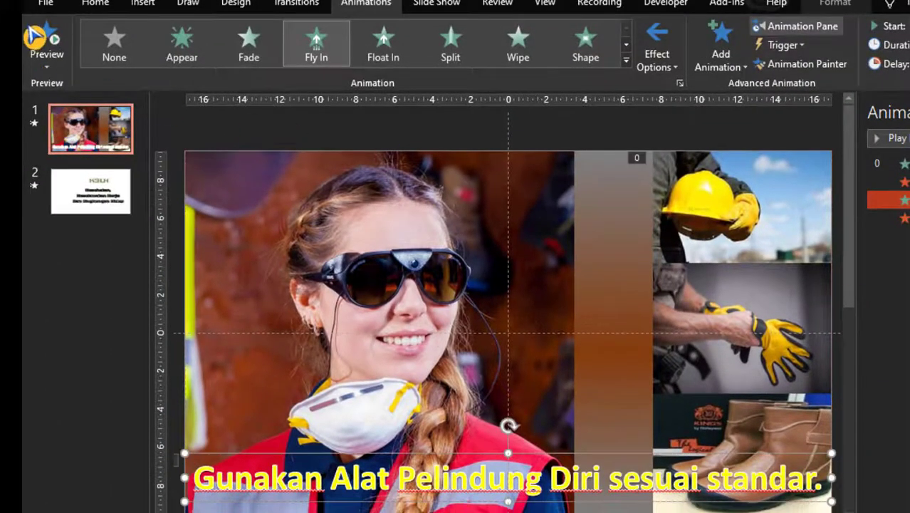
pyautogui.click(59, 51)
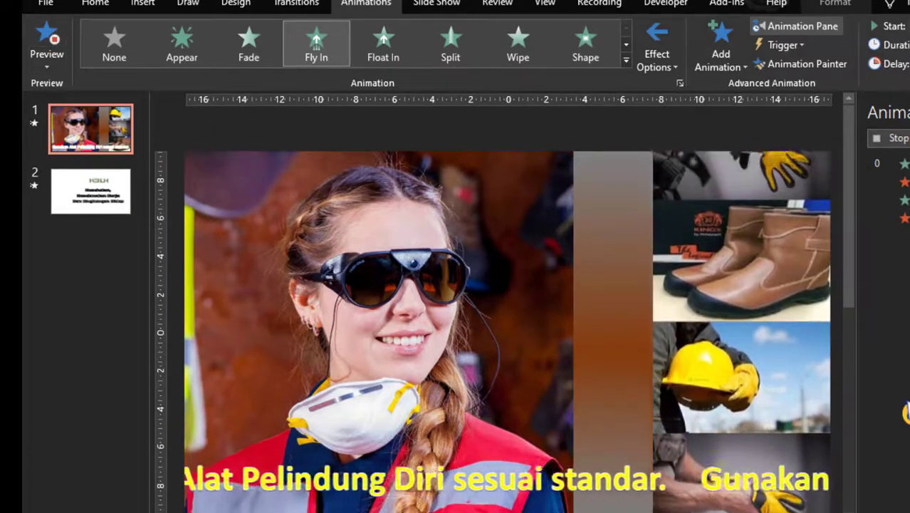
pyautogui.click(51, 46)
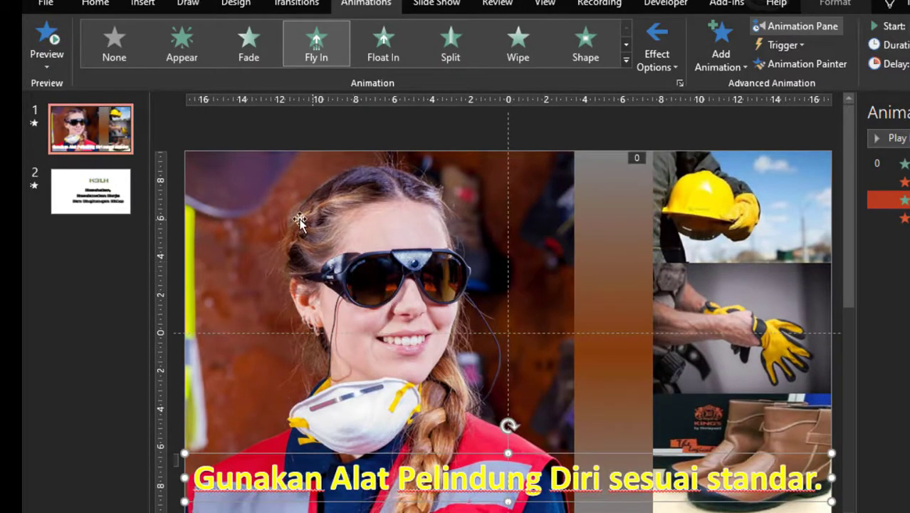
pyautogui.click(118, 196)
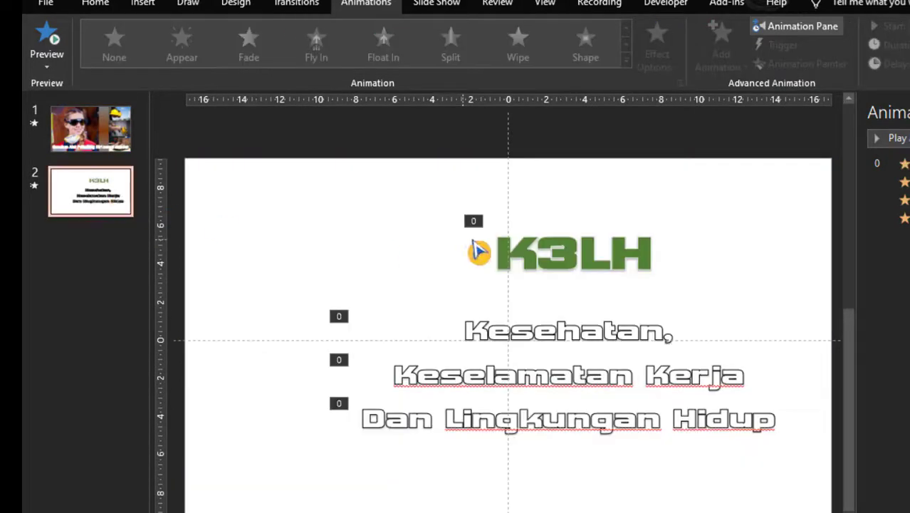
# Copy the K3LH title and its subtitle lines from slide 2 and paste them onto slide 1.
pyautogui.click(542, 252)
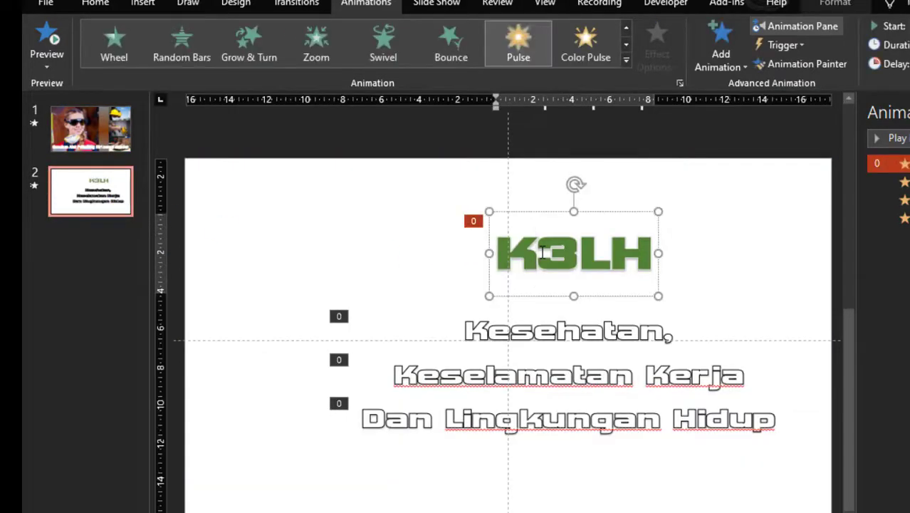
pyautogui.keyDown('shift'); pyautogui.click(487, 345); pyautogui.keyUp('shift')
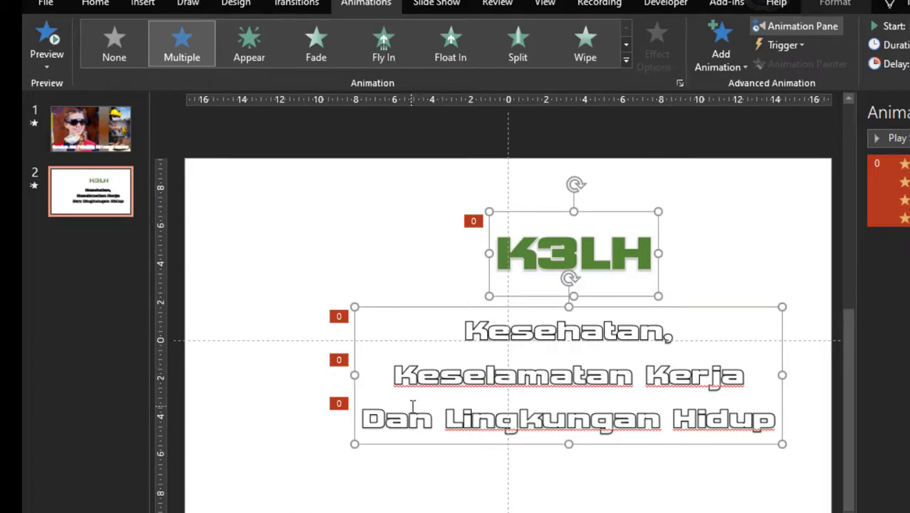
pyautogui.click(95, 4)
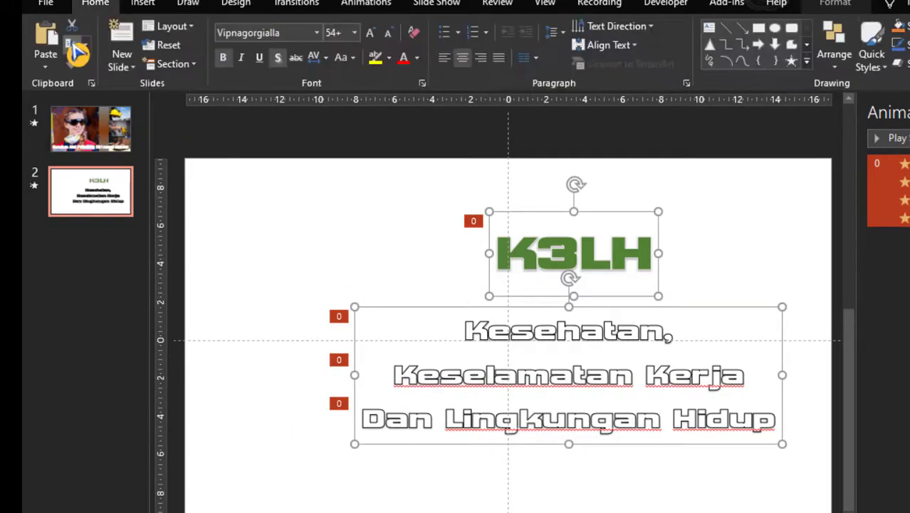
pyautogui.click(98, 144)
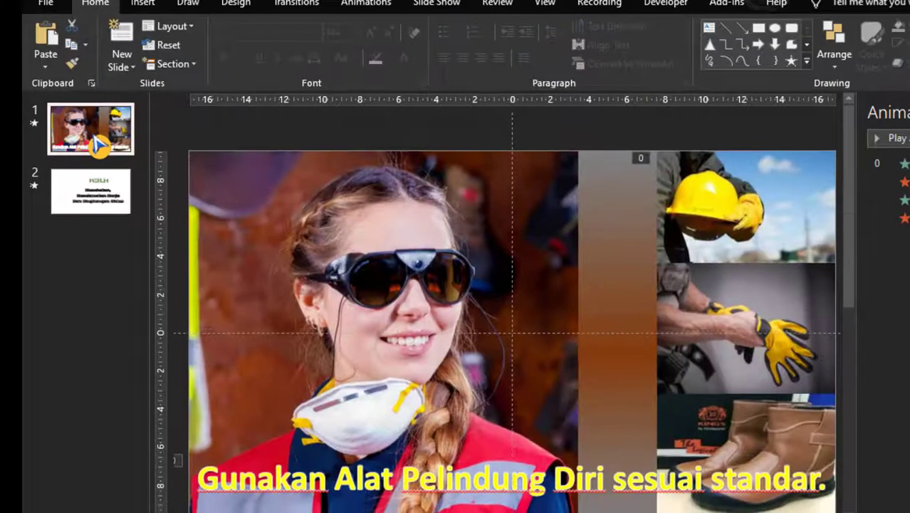
pyautogui.click(61, 47)
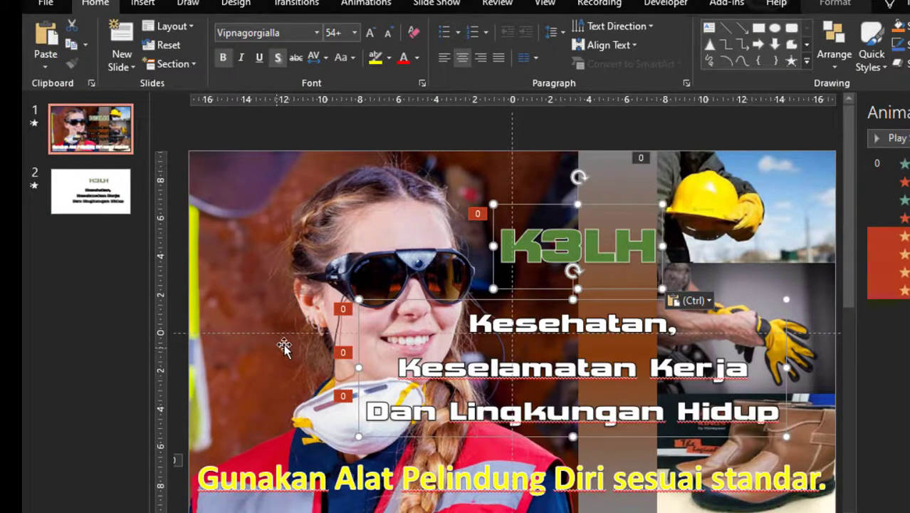
pyautogui.press('Escape')
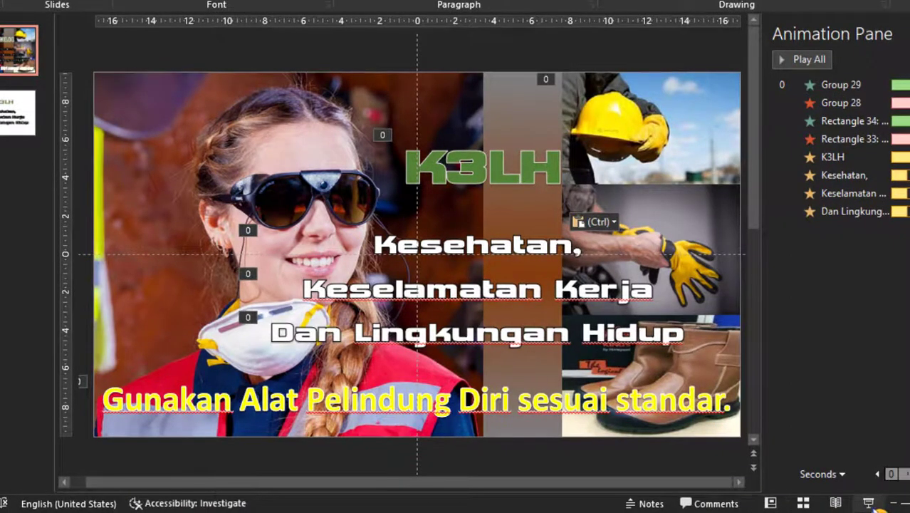
# Play slide 1 as a full-screen slide show to watch its animations.
pyautogui.click(870, 503)
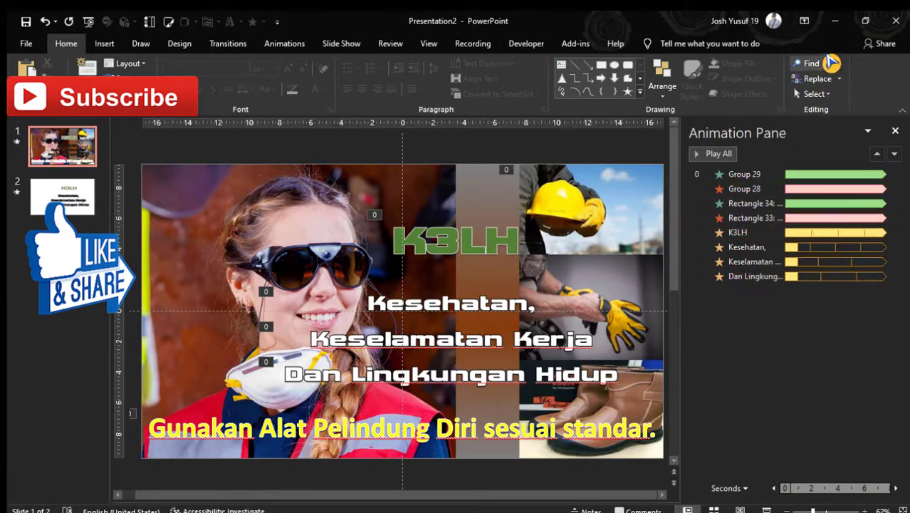
pyautogui.click(838, 25)
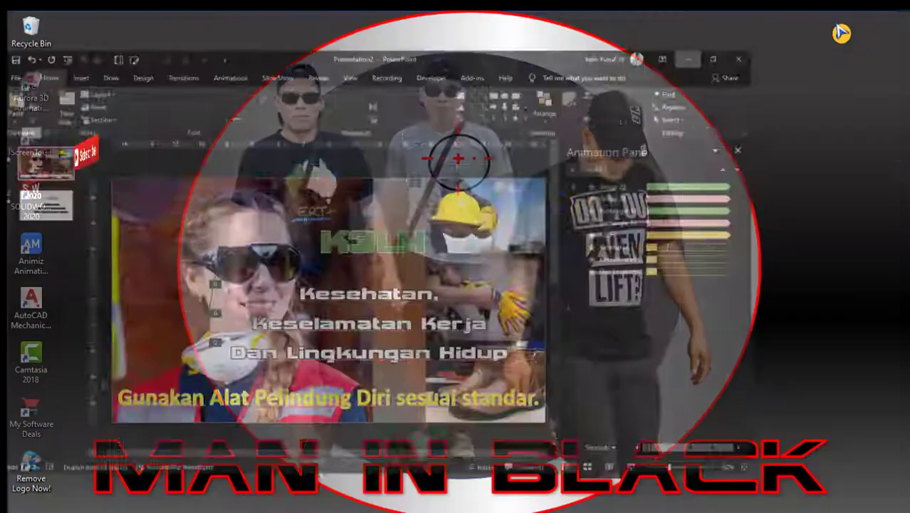